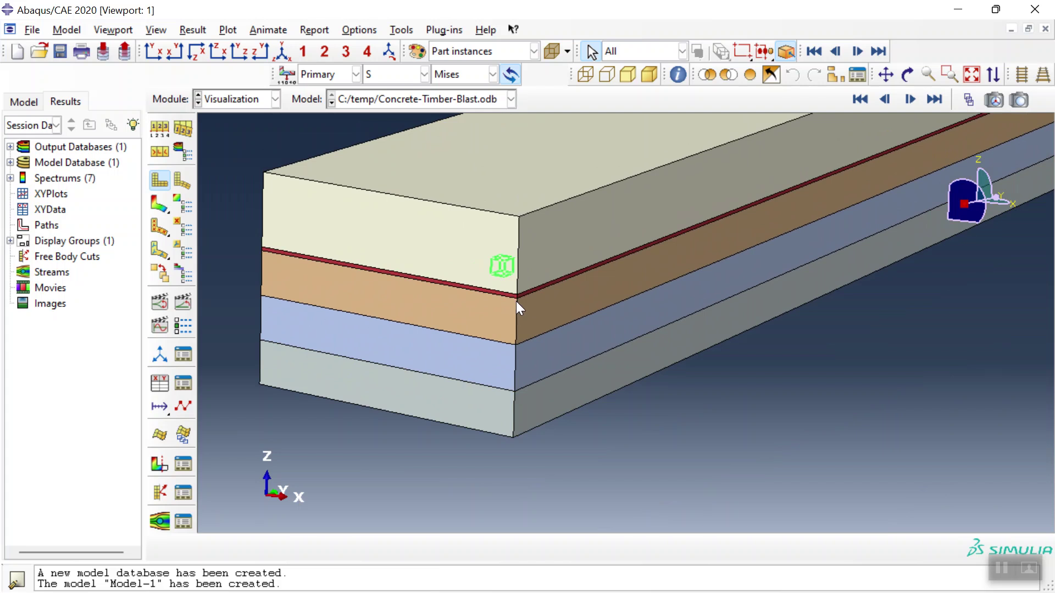
# Step: Plot the Mises stress contours on the deformed shape of the layered concrete-timber beam and view it from the side
pyautogui.click(511, 335)
pyautogui.scroll(-5, 522, 346)
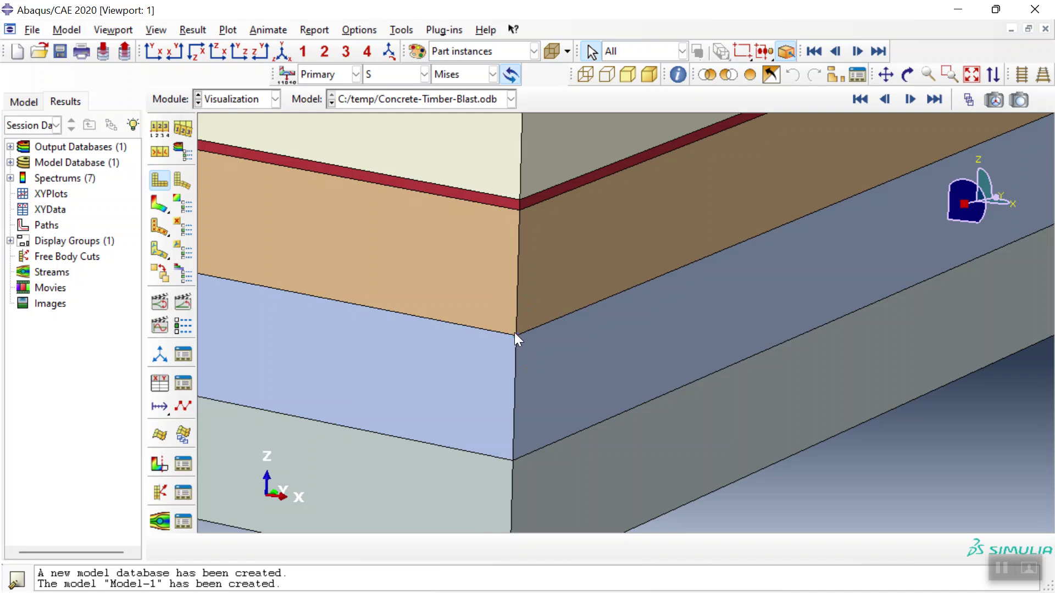
pyautogui.scroll(6, 528, 347)
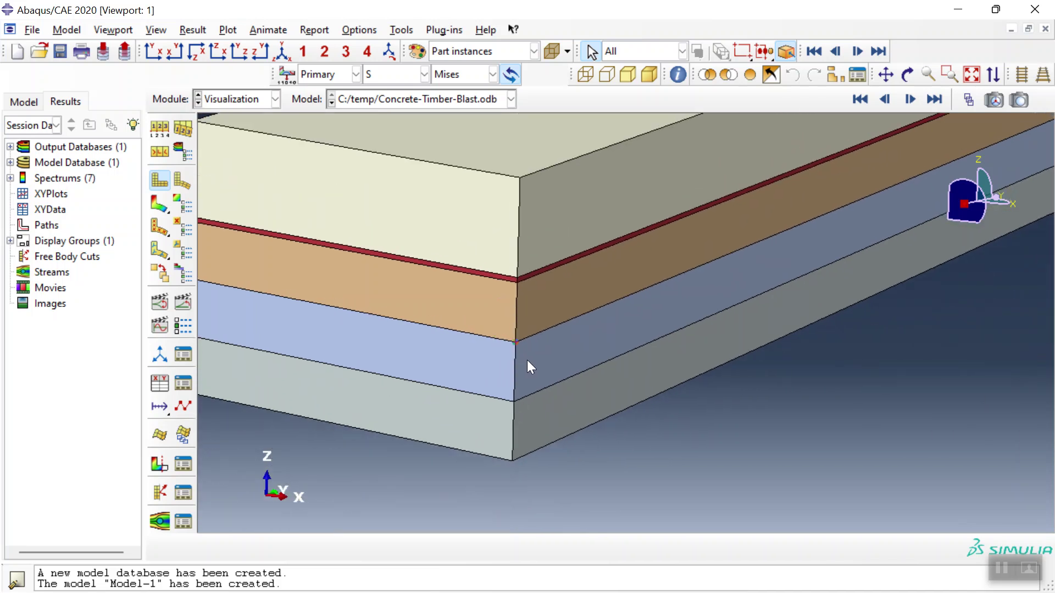
pyautogui.scroll(2, 476, 383)
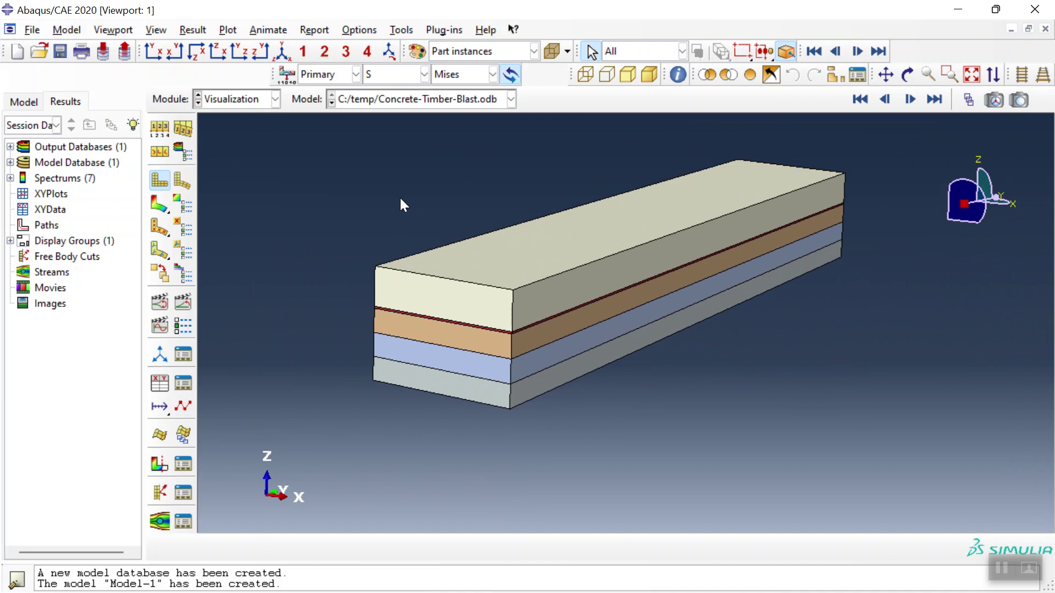
pyautogui.click(156, 204)
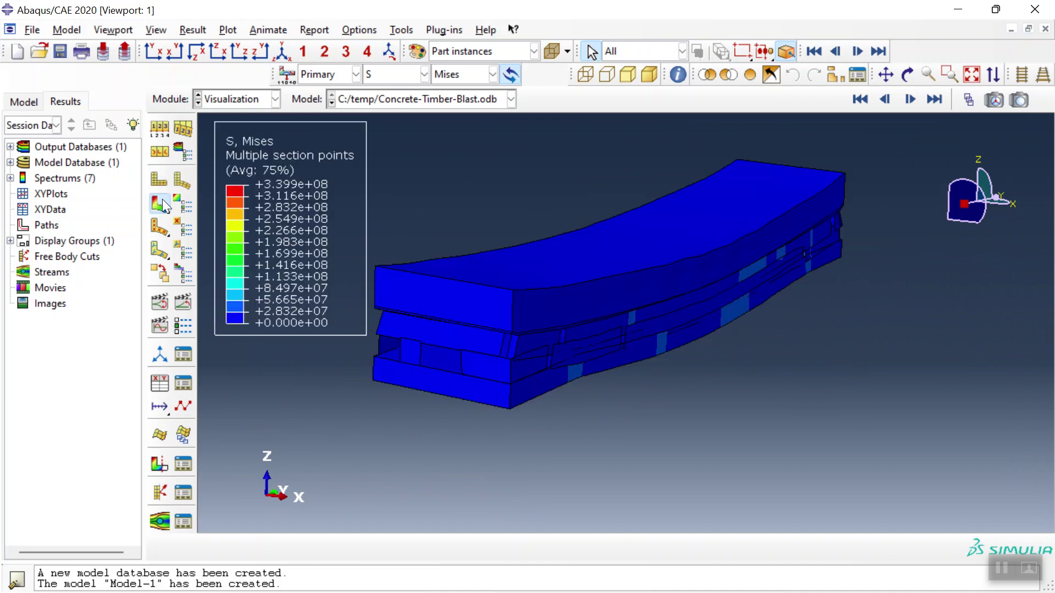
pyautogui.click(907, 75)
pyautogui.moveTo(695, 346); pyautogui.dragTo(449, 146)
# Step: Display the DAMAGEC contours on the beam, inspect the separated layers at its end and animate the time history
pyautogui.click(424, 74)
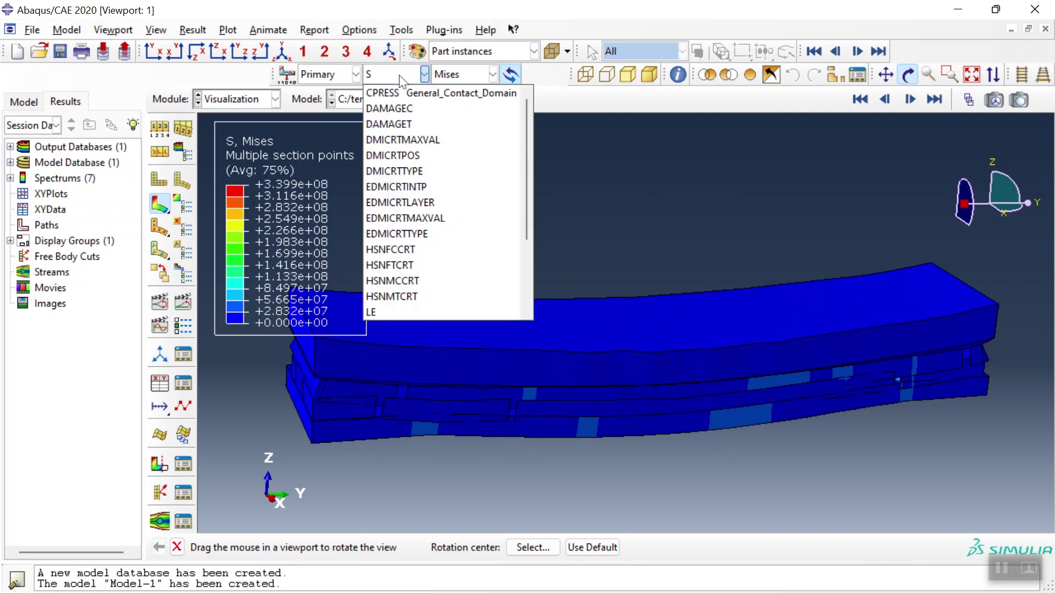
pyautogui.click(394, 109)
pyautogui.moveTo(468, 370); pyautogui.dragTo(650, 388)
pyautogui.middleClick(363, 475)
pyautogui.scroll(-5, 426, 469)
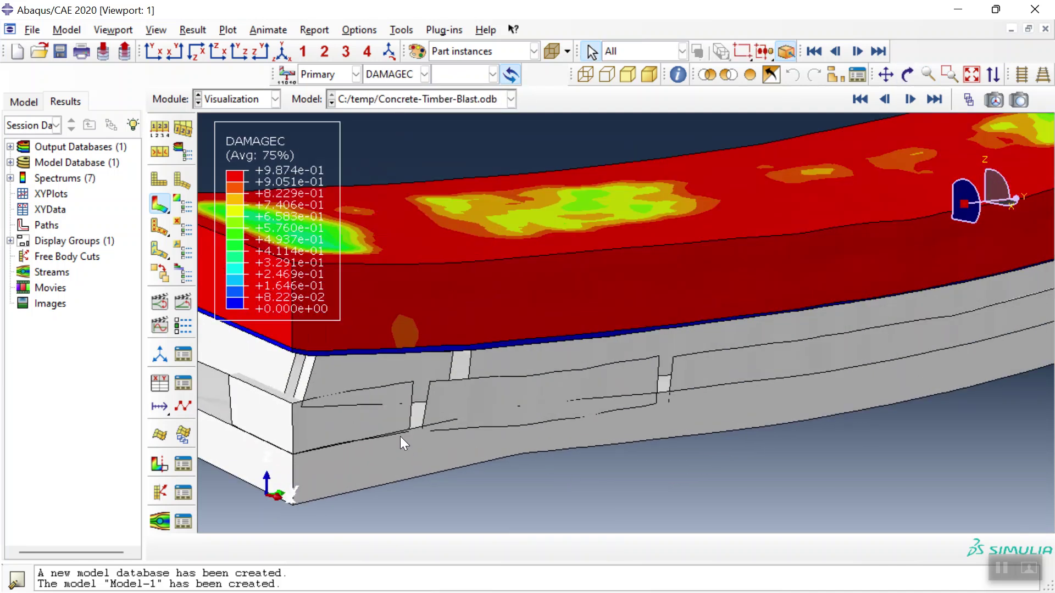
pyautogui.scroll(2, 310, 410)
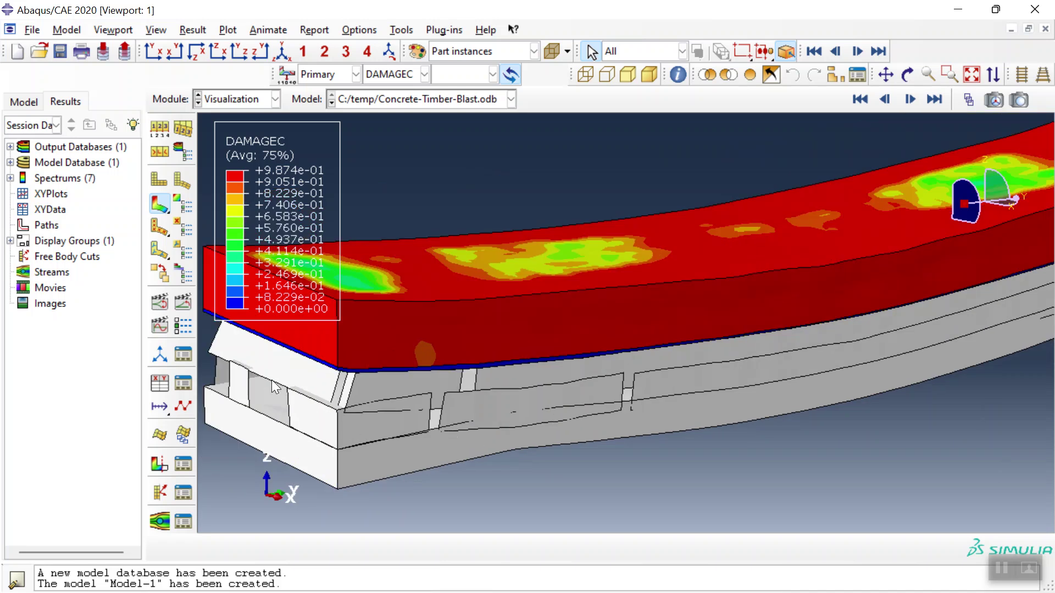
pyautogui.scroll(2, 271, 381)
pyautogui.click(184, 303)
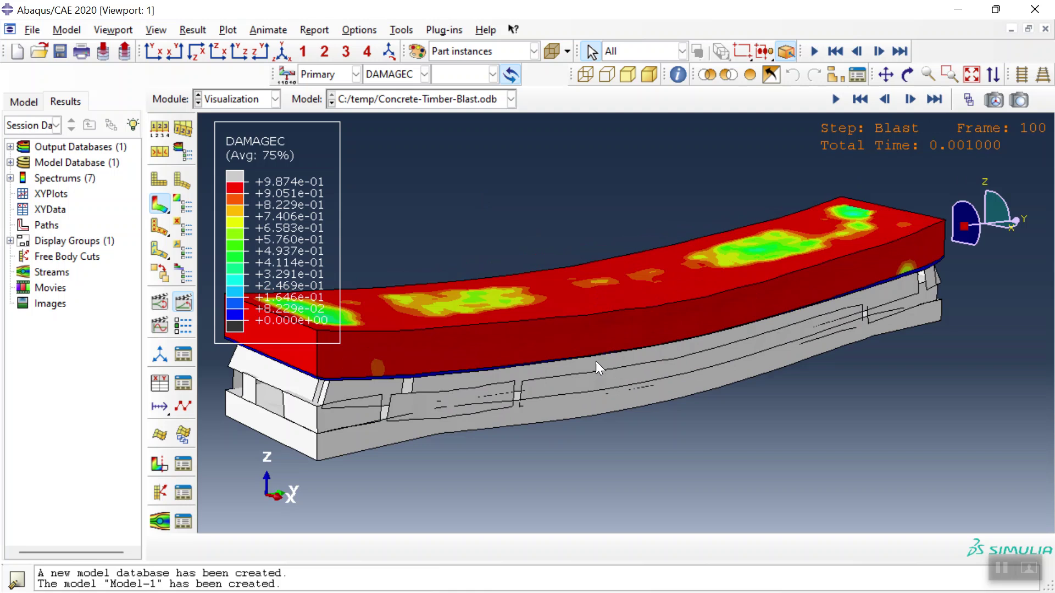
# Step: Display the DAMAGET contours on the whole beam, followed by the DMICRTMAXVAL contours
pyautogui.click(385, 75)
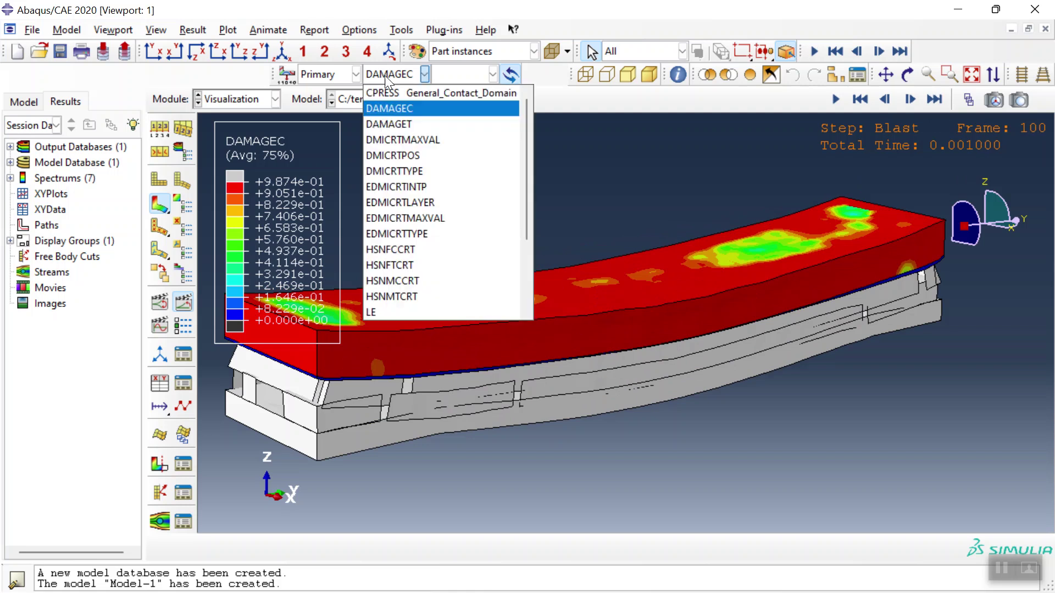
pyautogui.click(407, 127)
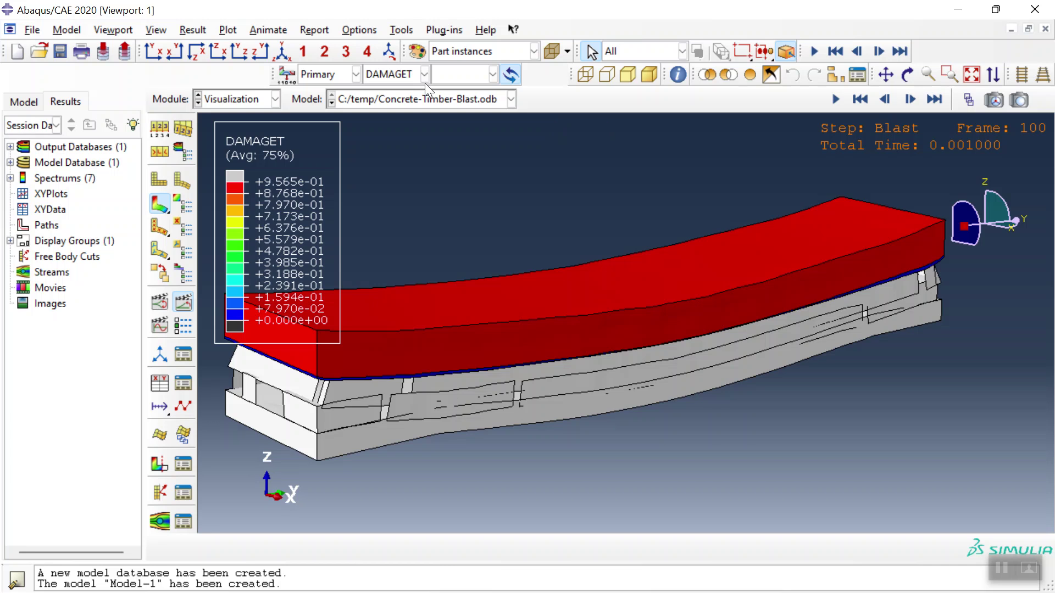
pyautogui.click(396, 74)
pyautogui.click(394, 139)
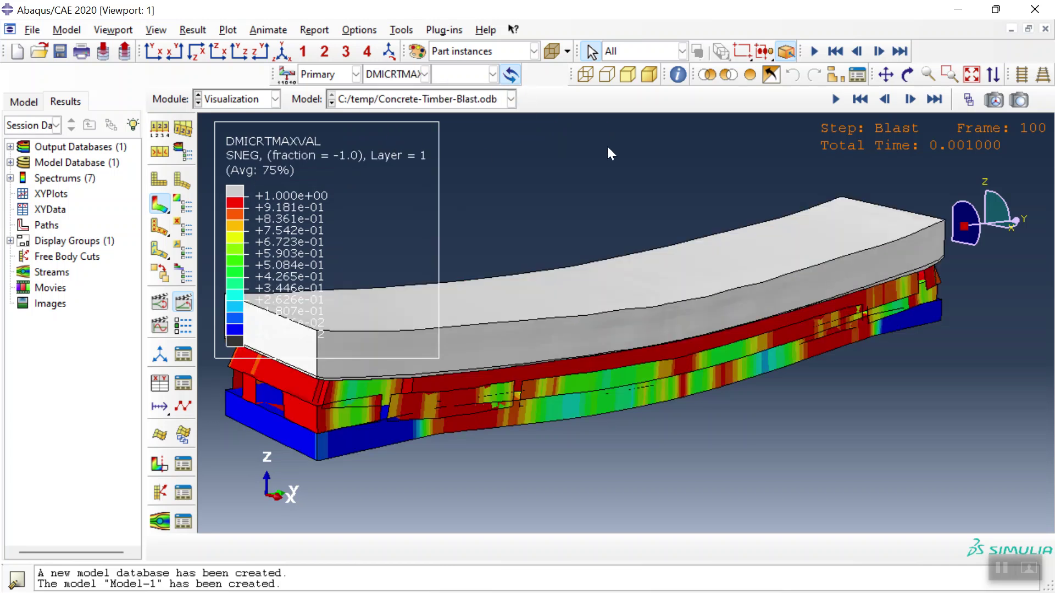
# Step: Replace the displayed model with only the upper timber layer and inspect its DMICRTMAXVAL contours from above
pyautogui.click(707, 75)
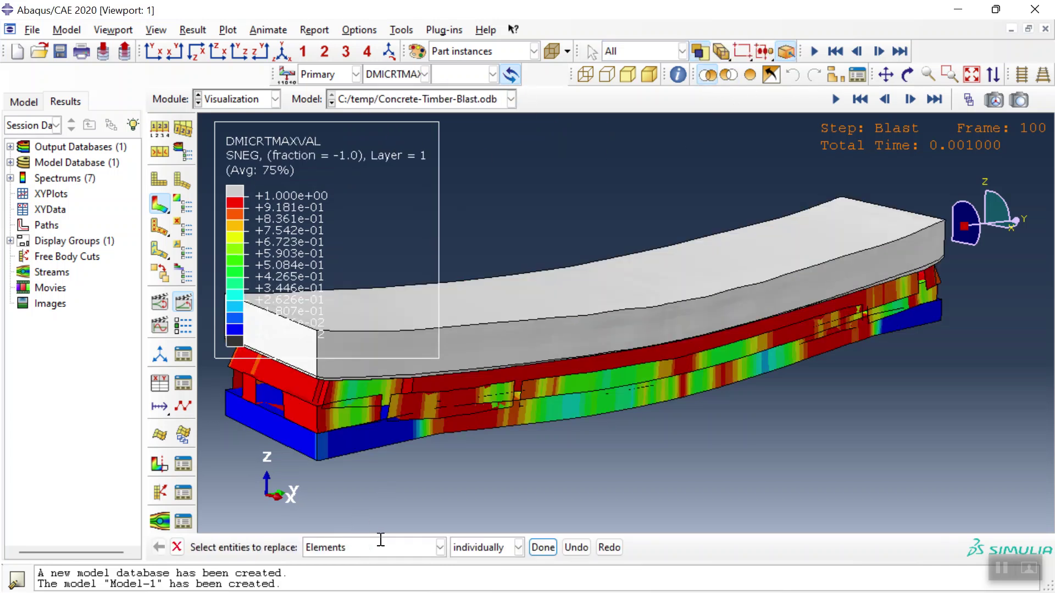
pyautogui.click(439, 549)
pyautogui.click(386, 478)
pyautogui.click(313, 416)
pyautogui.middleClick(373, 477)
pyautogui.scroll(2, 553, 374)
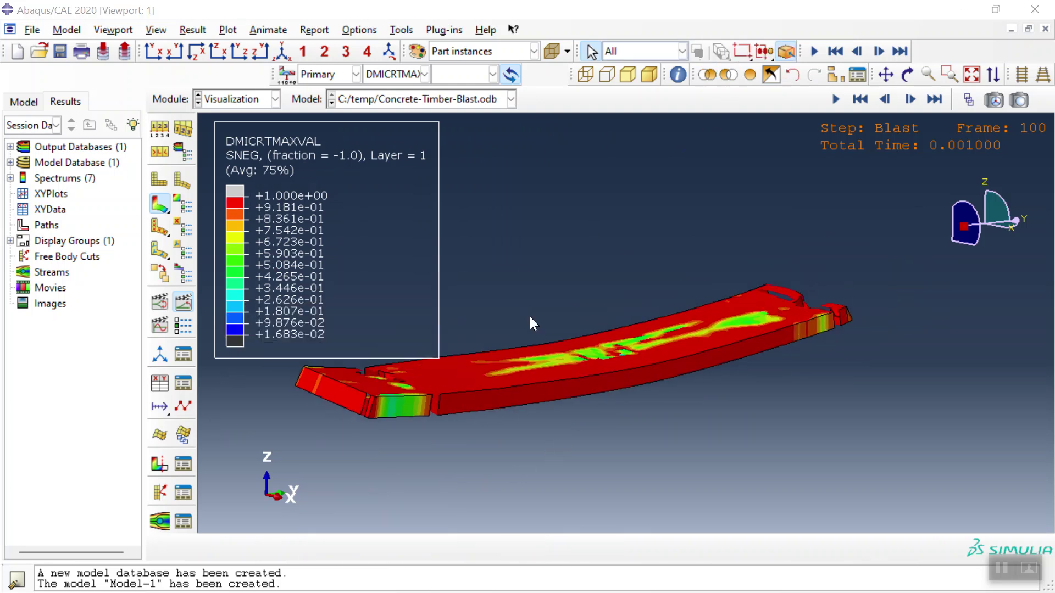
pyautogui.scroll(-2, 434, 335)
pyautogui.click(907, 75)
pyautogui.moveTo(681, 308); pyautogui.dragTo(584, 318)
pyautogui.scroll(2, 550, 250)
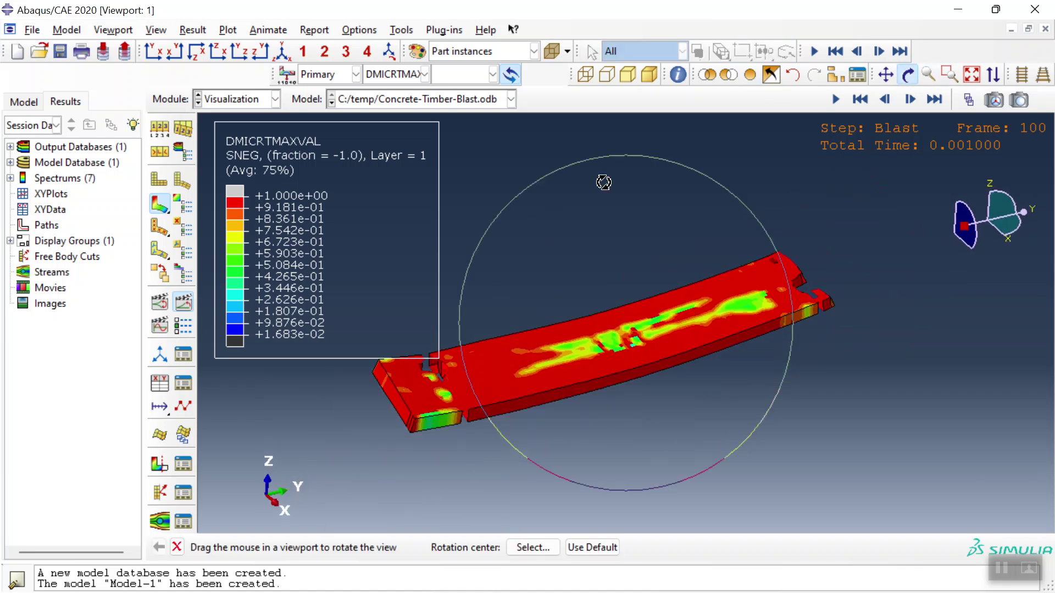
pyautogui.scroll(-1, 737, 116)
# Step: Restore the full beam and isolate the middle timber layer to inspect its DMICRTMAXVAL contours
pyautogui.click(771, 76)
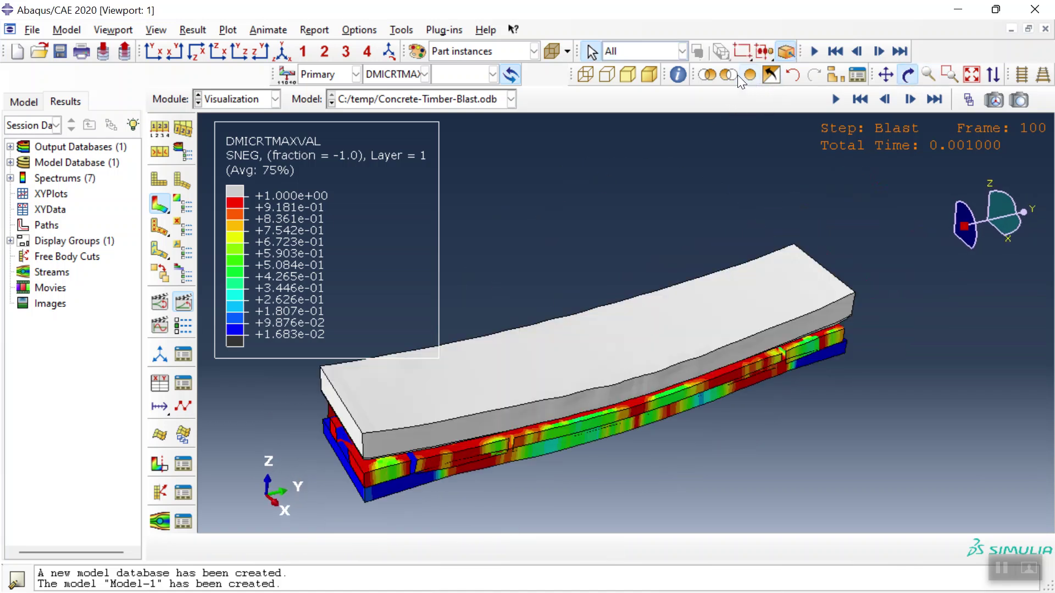
pyautogui.click(708, 75)
pyautogui.click(464, 548)
pyautogui.scroll(-3, 553, 500)
pyautogui.scroll(2, 553, 500)
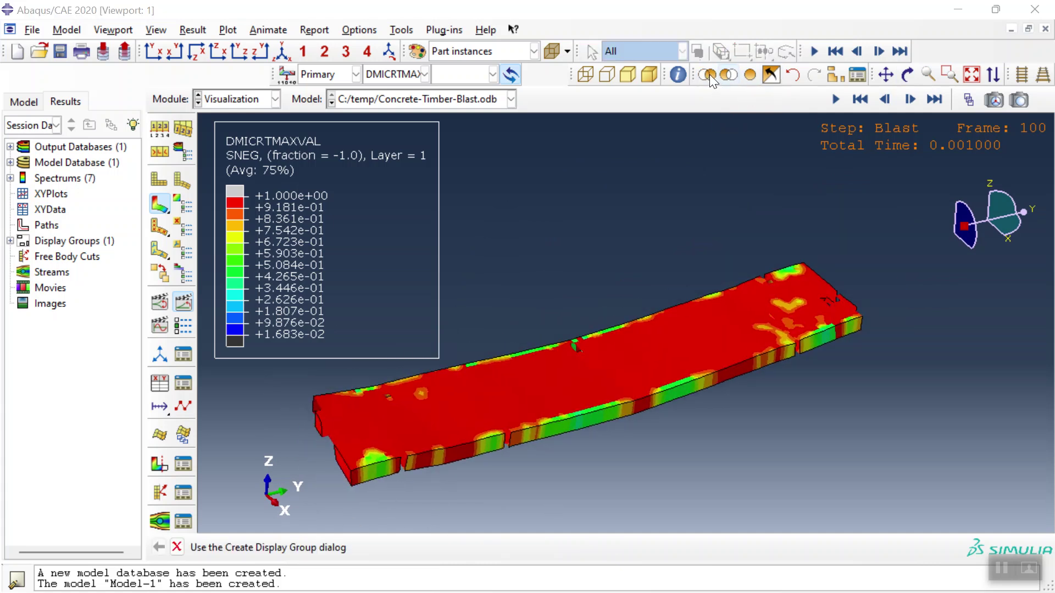
# Step: Isolate the bottom timber layer to inspect its contours, followed by the upper timber layer on its own
pyautogui.click(710, 74)
pyautogui.click(440, 504)
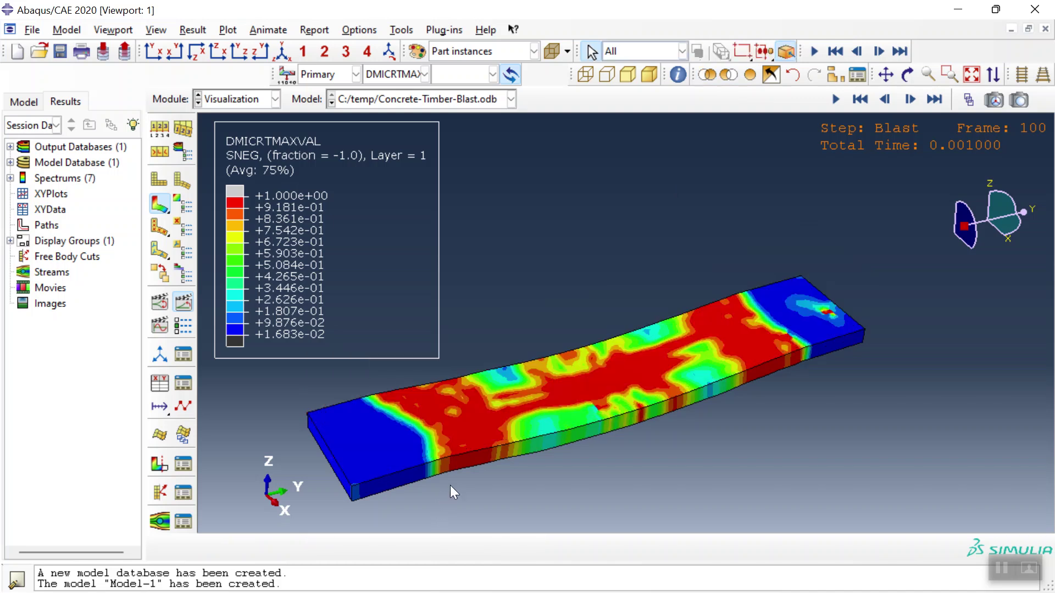
pyautogui.click(708, 75)
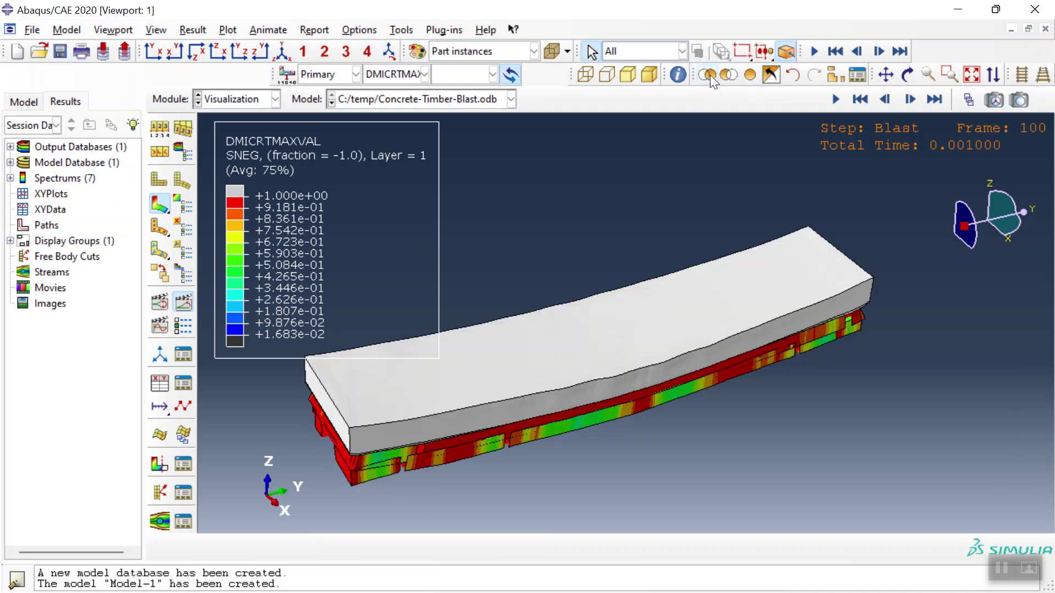
pyautogui.click(350, 462)
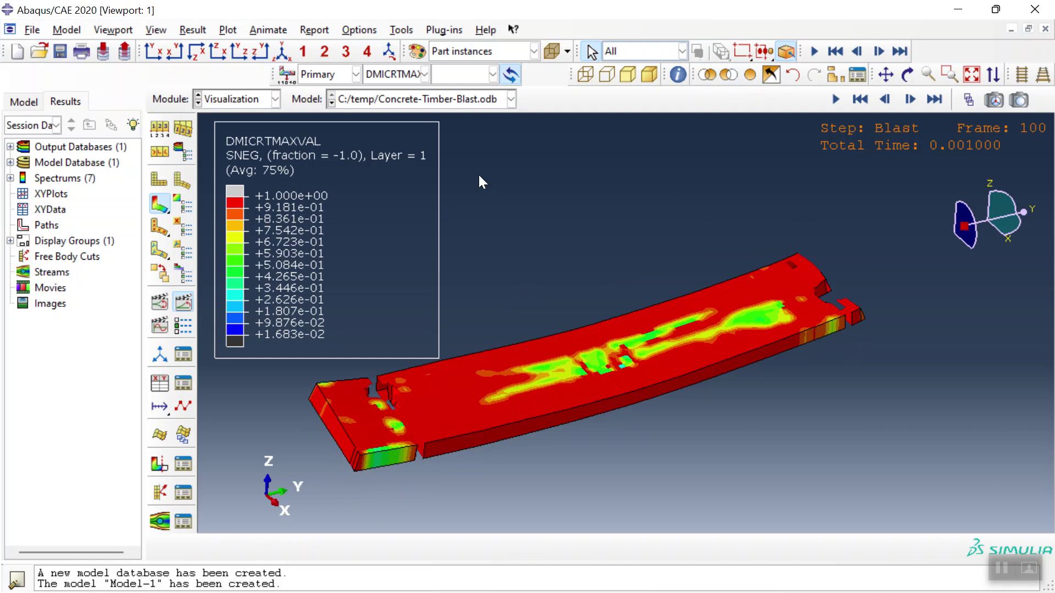
# Step: Step the upper timber layer's contours through the damage initiation variables, including EDMICRTMAXVAL and EDMICRTTYPE
pyautogui.click(423, 75)
pyautogui.click(391, 169)
pyautogui.click(391, 74)
pyautogui.click(400, 202)
pyautogui.click(398, 76)
pyautogui.click(384, 218)
pyautogui.click(391, 74)
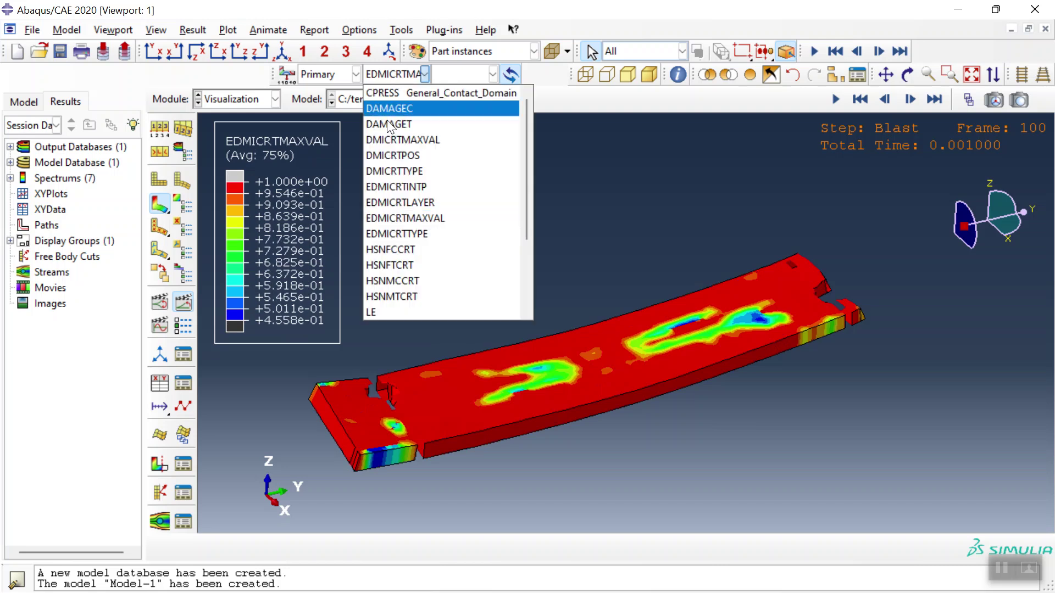
pyautogui.scroll(-1, 398, 214)
pyautogui.click(403, 188)
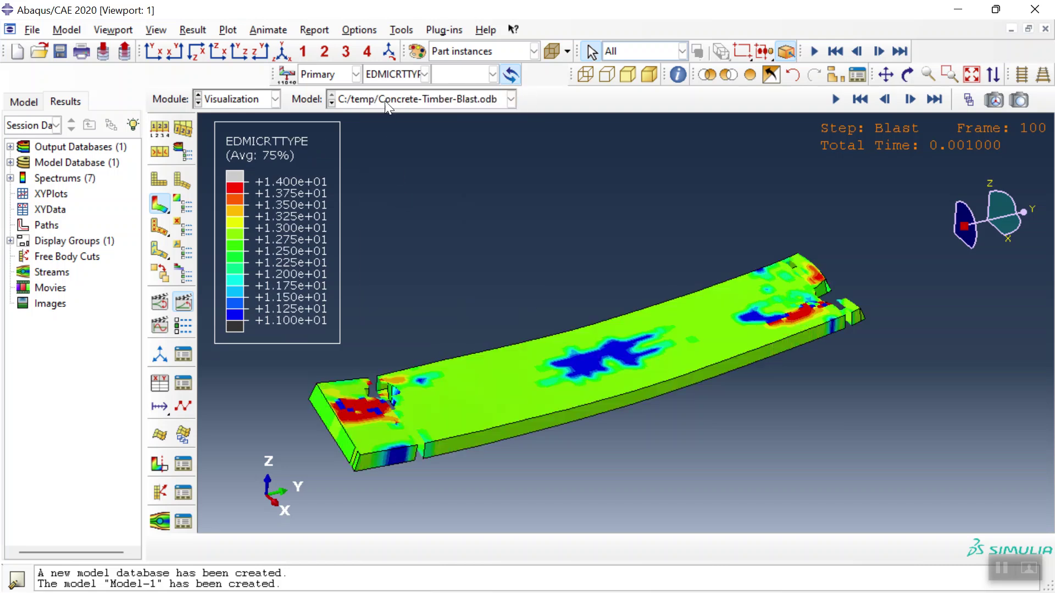
# Step: Display the HSNFCCRT and HSNFTCRT contours in turn on the upper timber layer and inspect its damaged ends
pyautogui.click(389, 75)
pyautogui.click(395, 204)
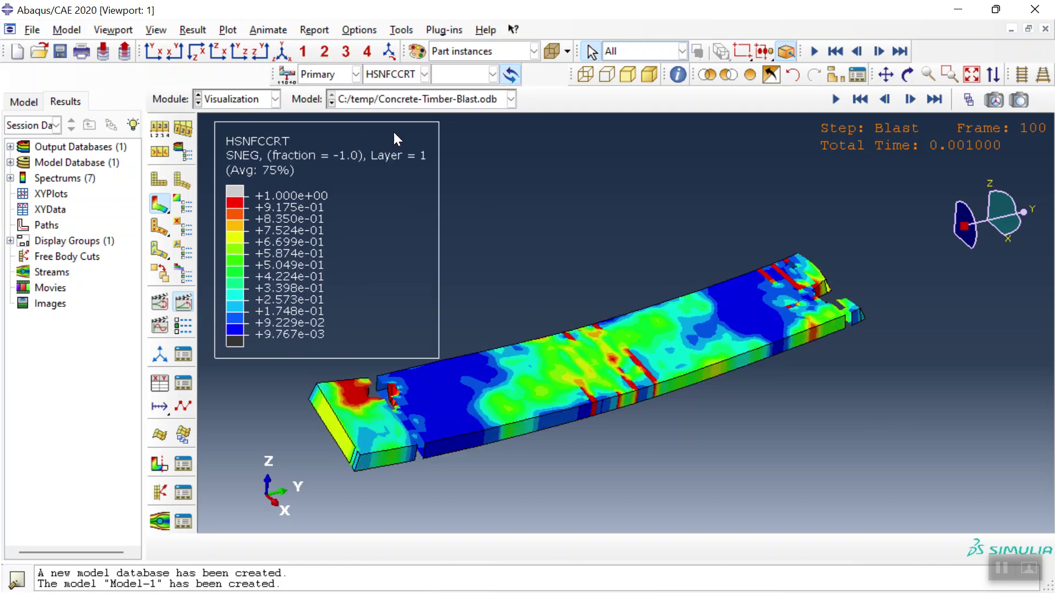
pyautogui.click(392, 74)
pyautogui.click(393, 229)
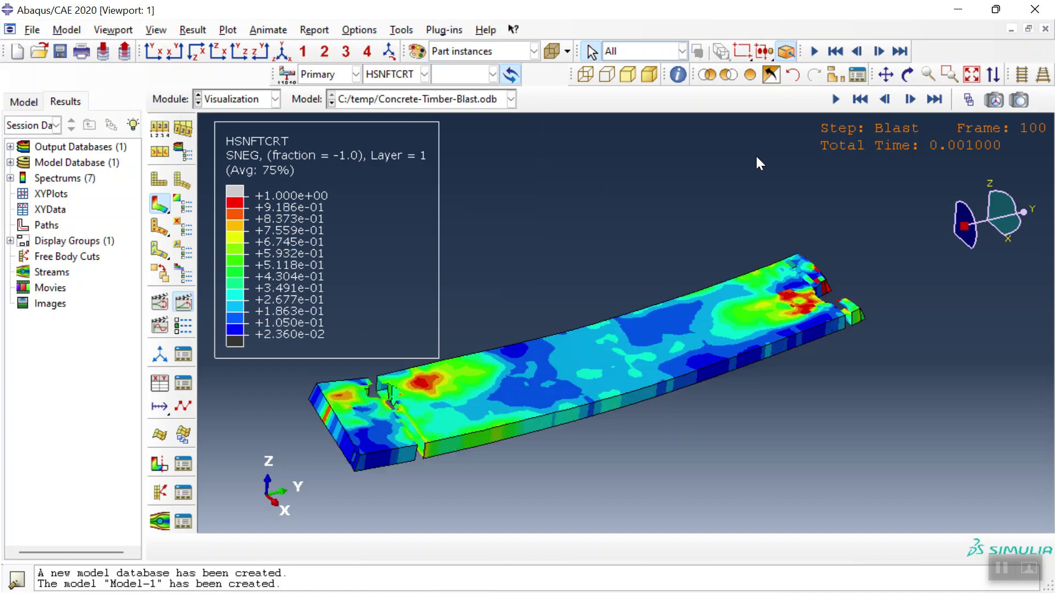
pyautogui.click(908, 76)
pyautogui.moveTo(618, 186); pyautogui.dragTo(308, 441)
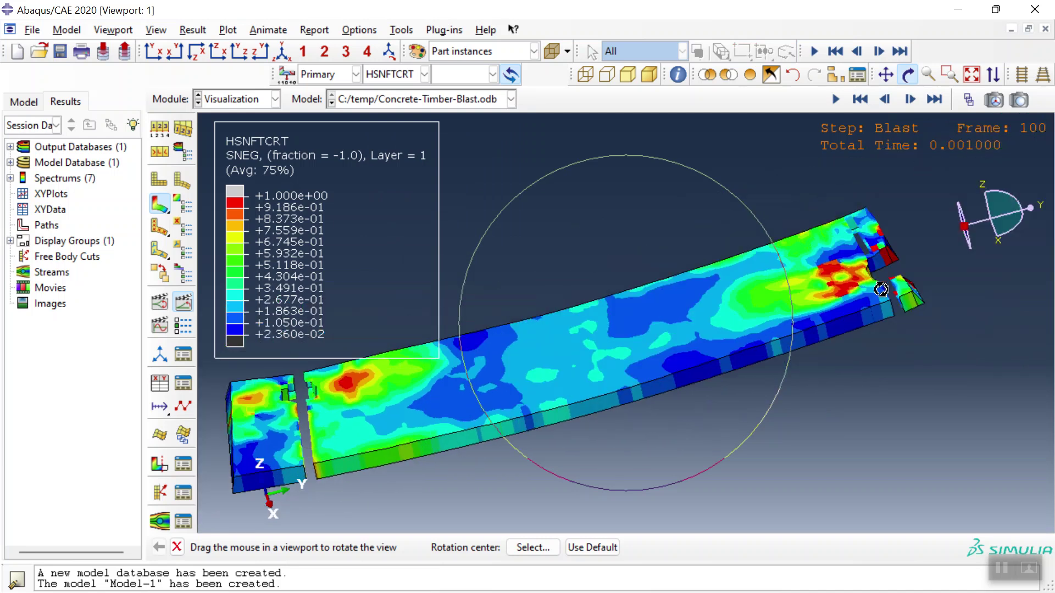
# Step: Display the HSNMCCRT contours on the upper timber layer, followed by the HSNMTCRT contours
pyautogui.click(421, 76)
pyautogui.click(388, 231)
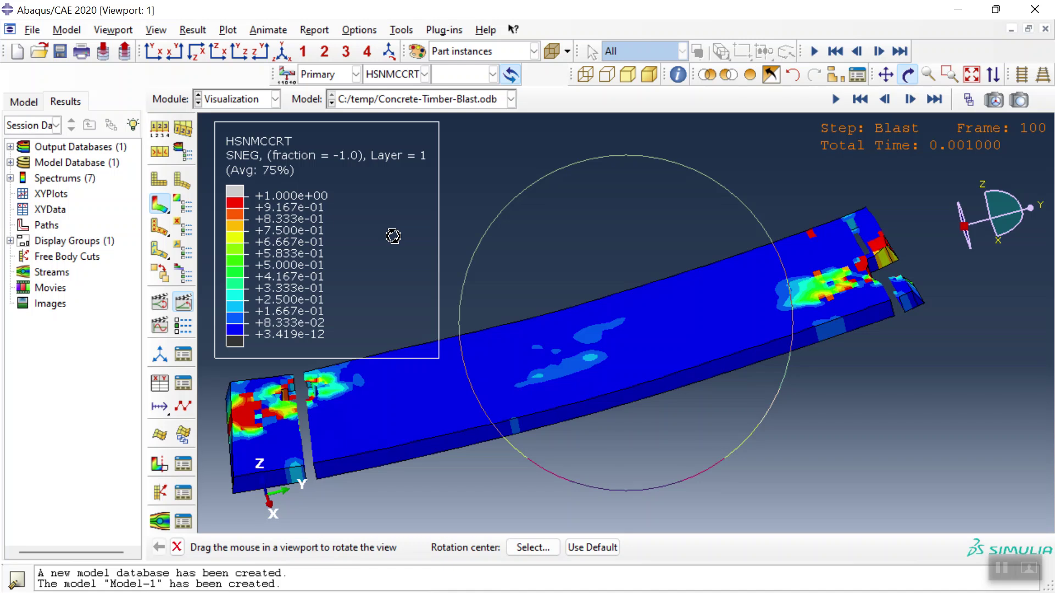
pyautogui.click(400, 80)
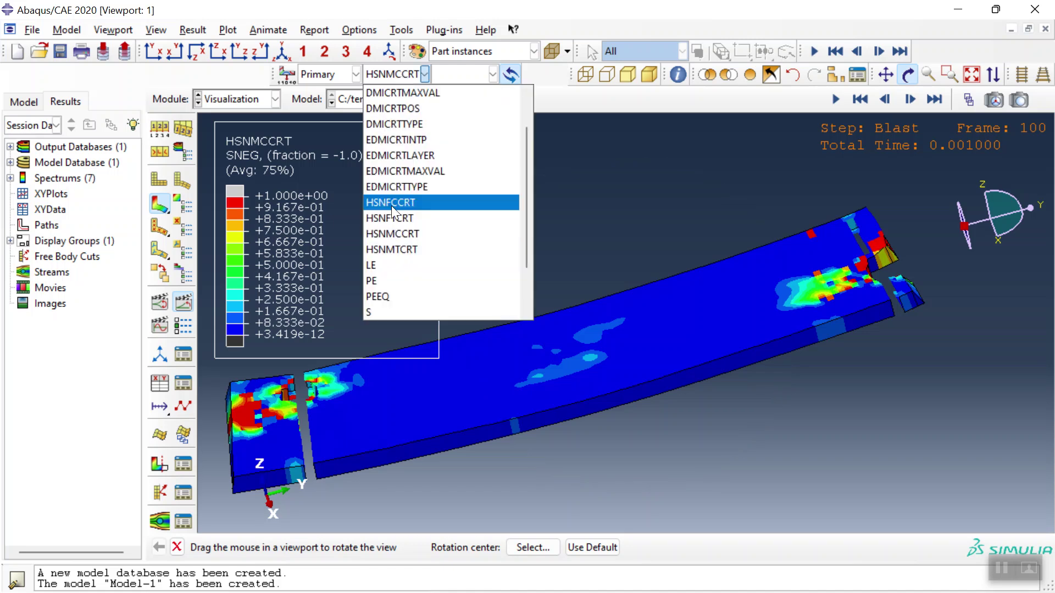
pyautogui.click(390, 251)
# Step: Display the Mises stress contours on the isolated concrete slab and turn off the time history animation
pyautogui.click(416, 80)
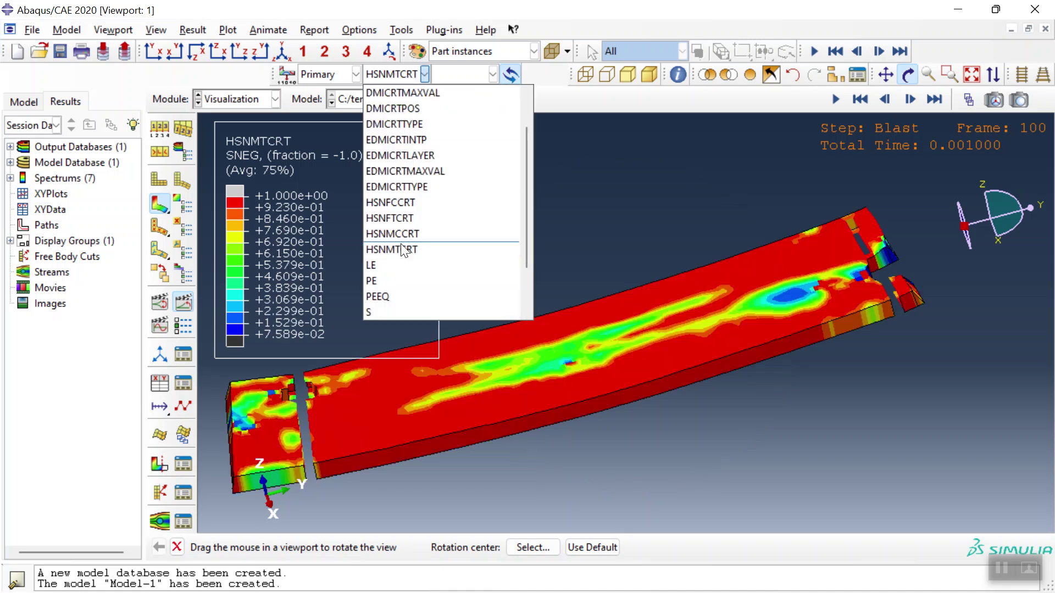
pyautogui.click(396, 306)
pyautogui.click(771, 76)
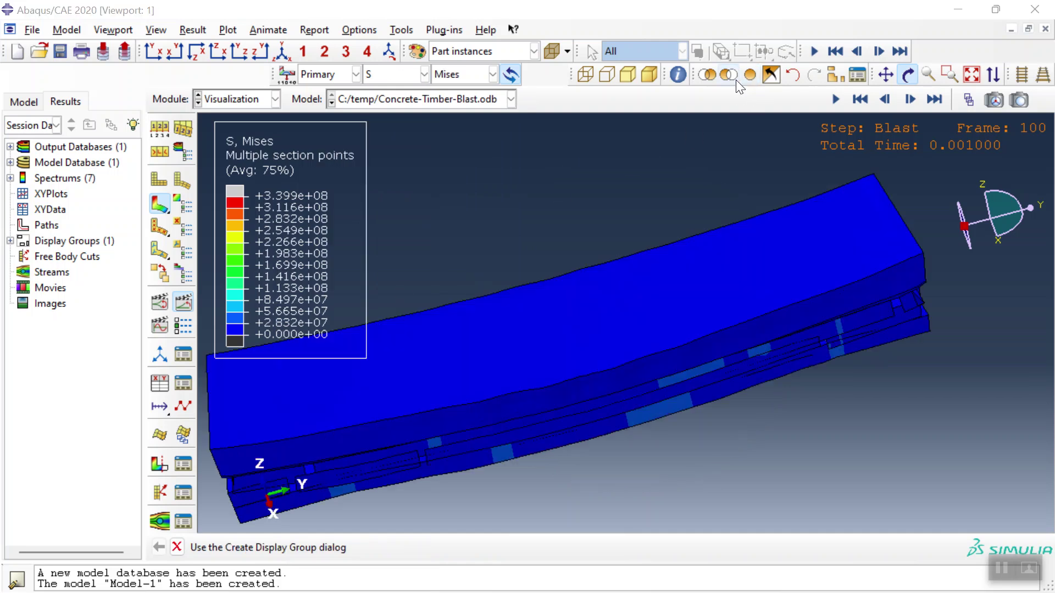
pyautogui.click(708, 76)
pyautogui.click(658, 322)
pyautogui.middleClick(552, 274)
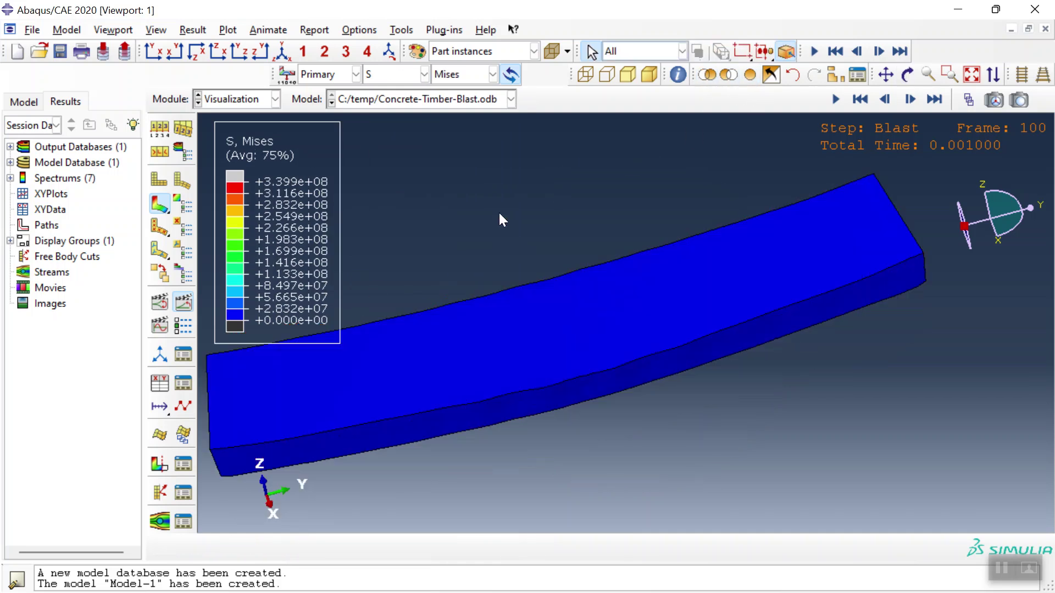
pyautogui.click(186, 301)
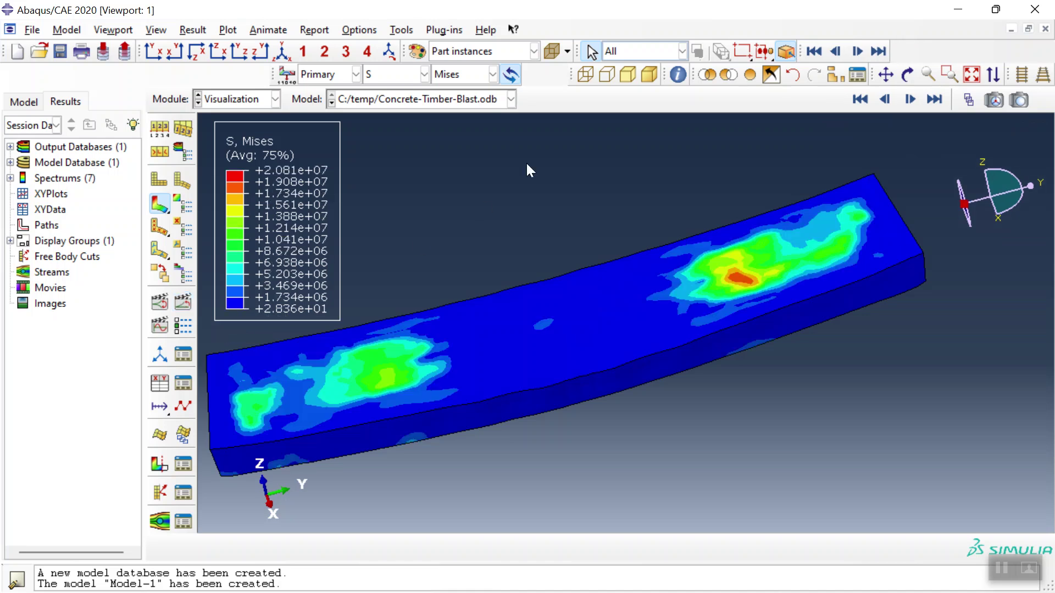
# Step: Replace the displayed model with the REINFORCEMENT element set to view the Mises stress in the bars
pyautogui.click(833, 75)
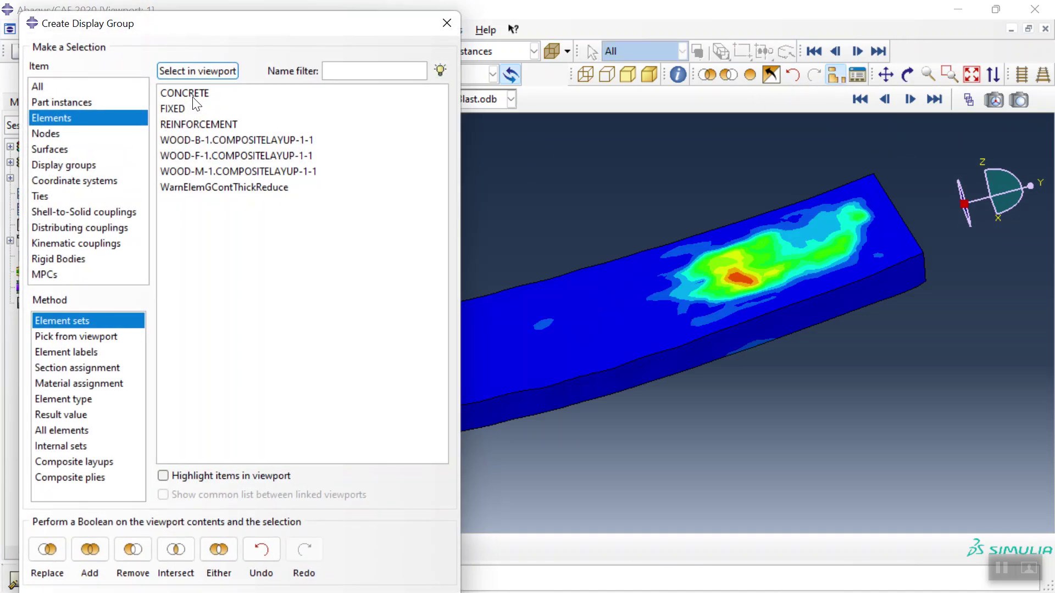
pyautogui.click(211, 126)
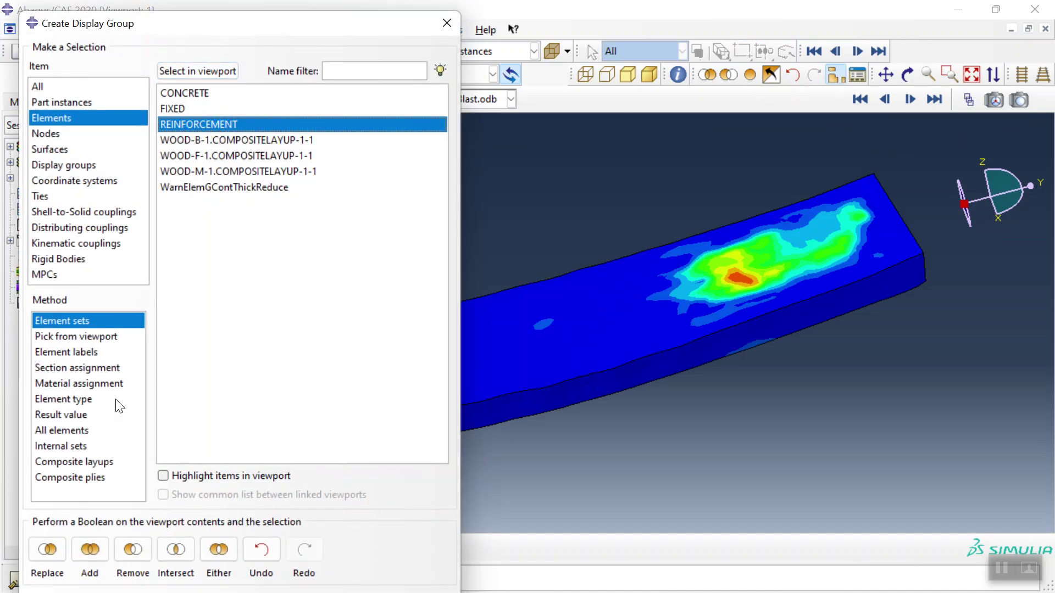
pyautogui.click(48, 553)
pyautogui.click(447, 23)
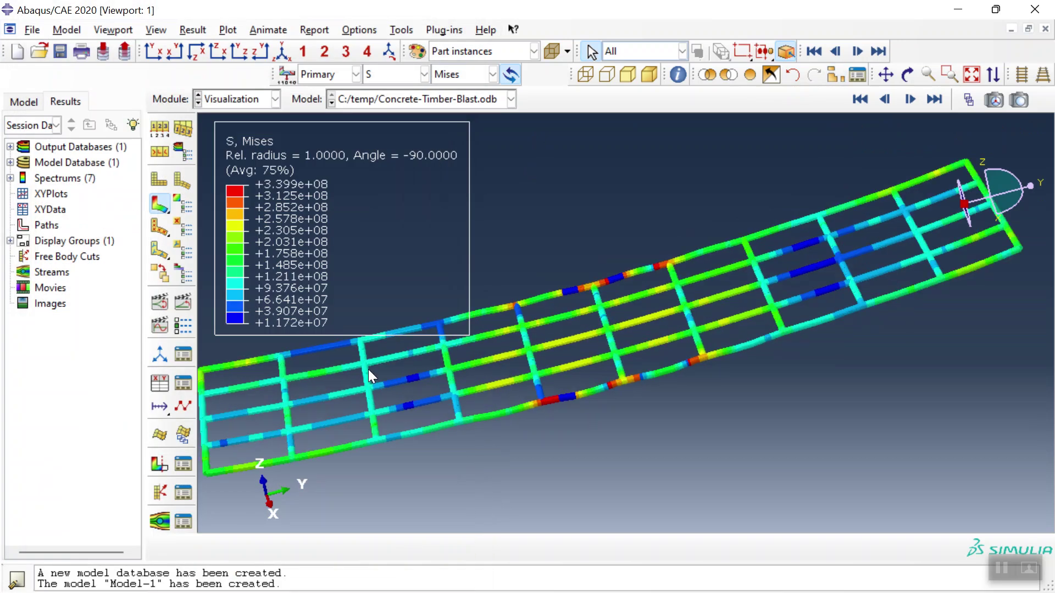
# Step: Restore all parts of the beam to the display and plot the SDEG contours
pyautogui.click(766, 82)
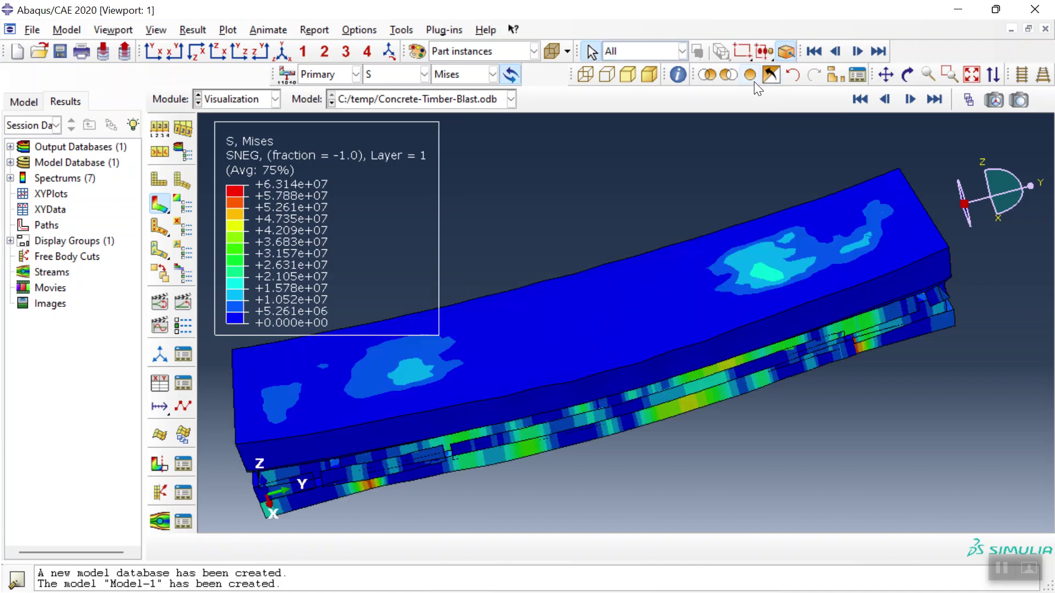
pyautogui.click(399, 74)
pyautogui.scroll(-3, 422, 206)
pyautogui.click(424, 264)
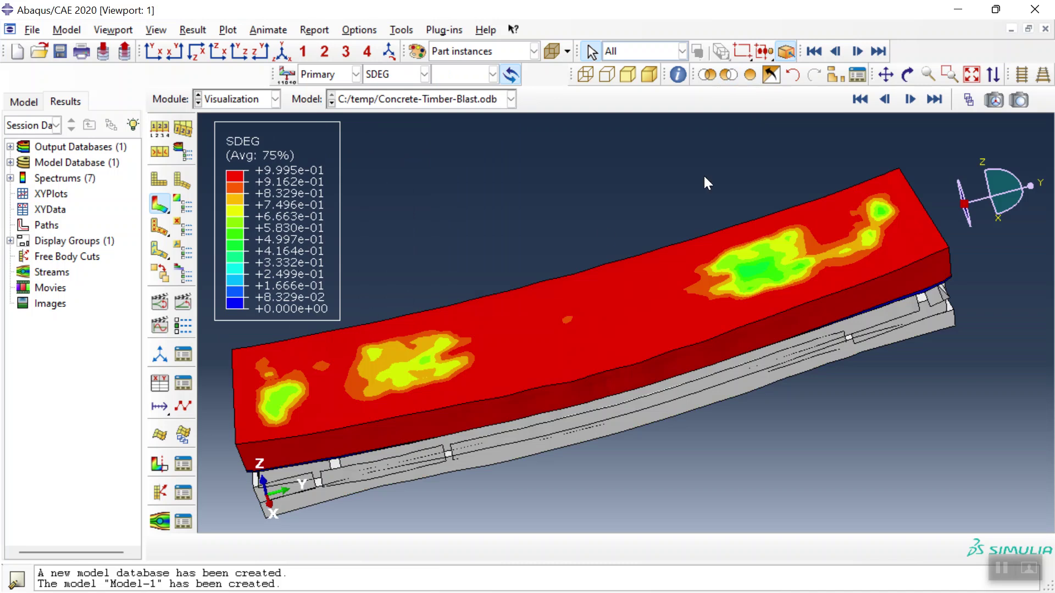
# Step: Plot the EDMICRTMAXVAL contours on the full beam and examine the separated timber layers at the beam's end
pyautogui.click(396, 74)
pyautogui.click(394, 105)
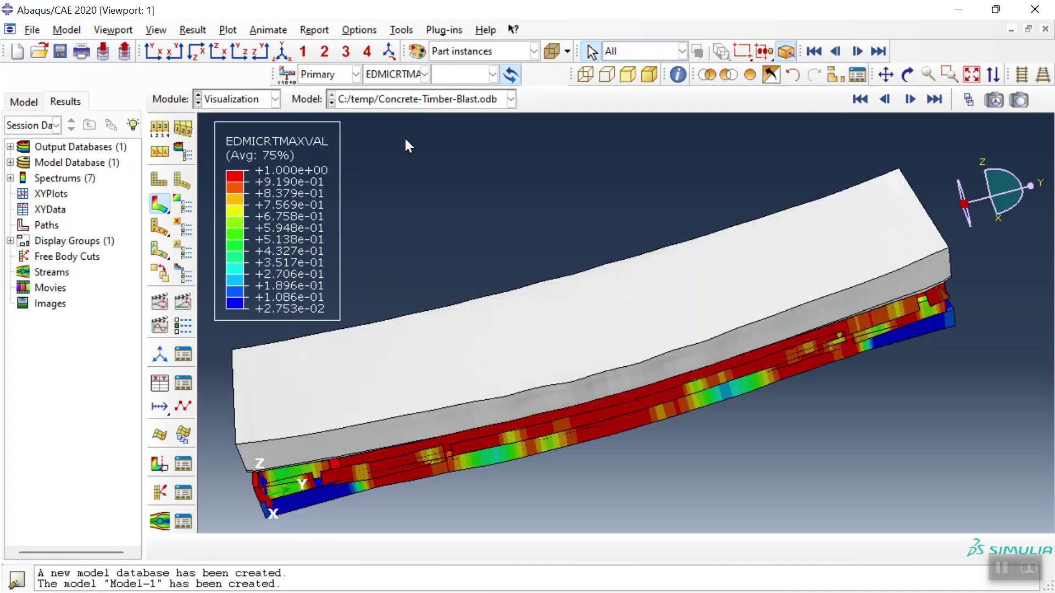
pyautogui.click(907, 74)
pyautogui.moveTo(527, 346); pyautogui.dragTo(346, 472)
pyautogui.scroll(-6, 355, 471)
pyautogui.press('Escape')
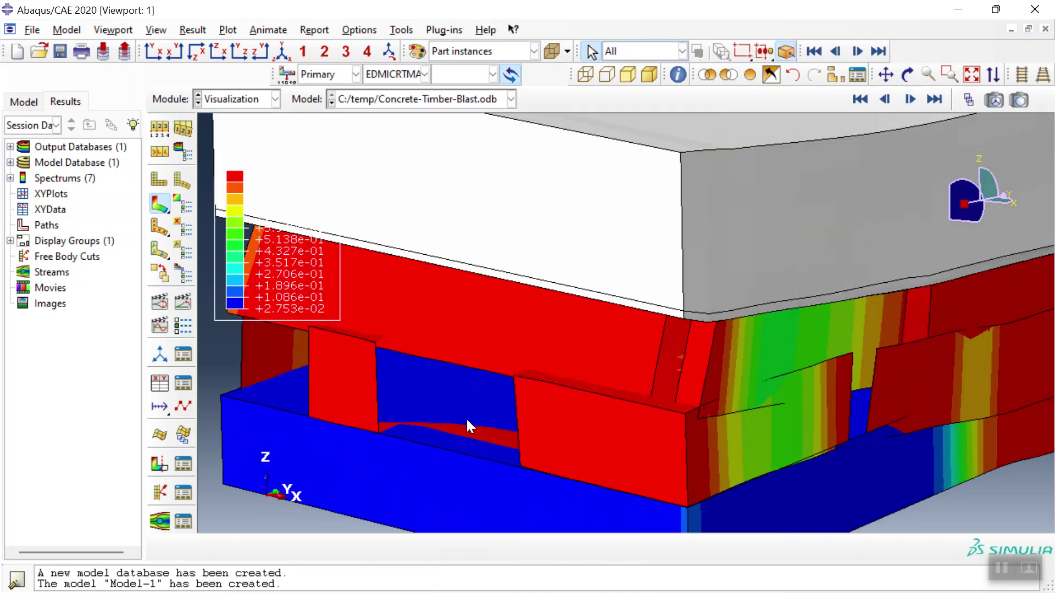
pyautogui.scroll(-1, 486, 443)
pyautogui.scroll(1, 555, 421)
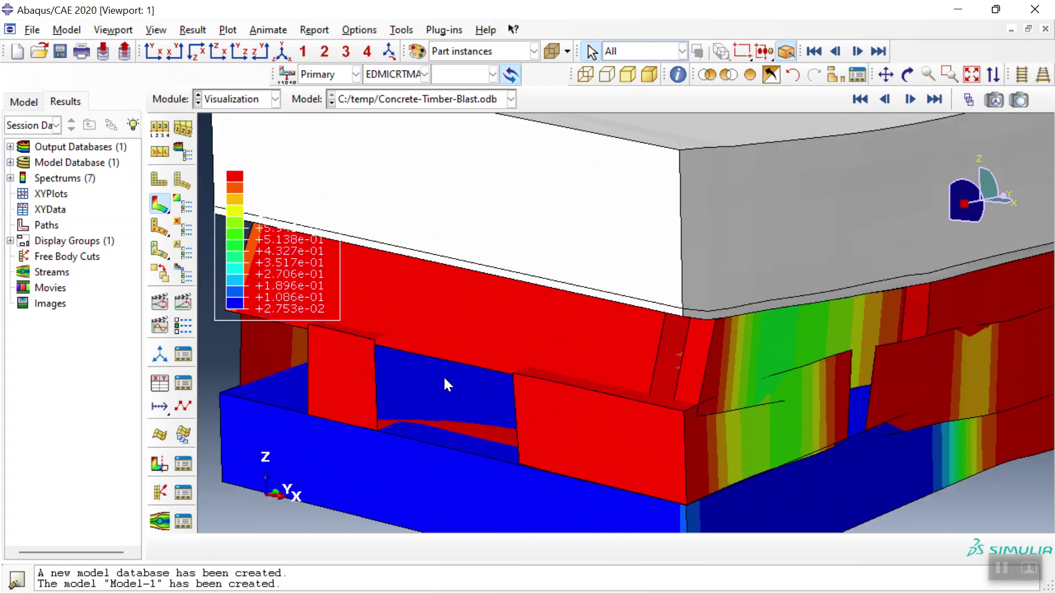
pyautogui.scroll(3, 502, 292)
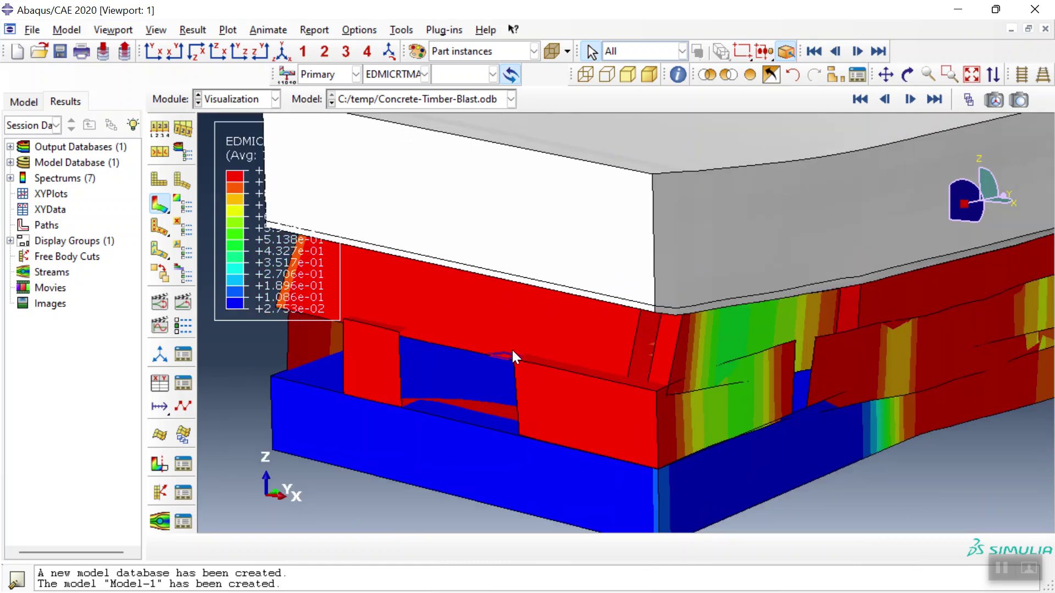
pyautogui.scroll(2, 457, 385)
pyautogui.scroll(2, 453, 384)
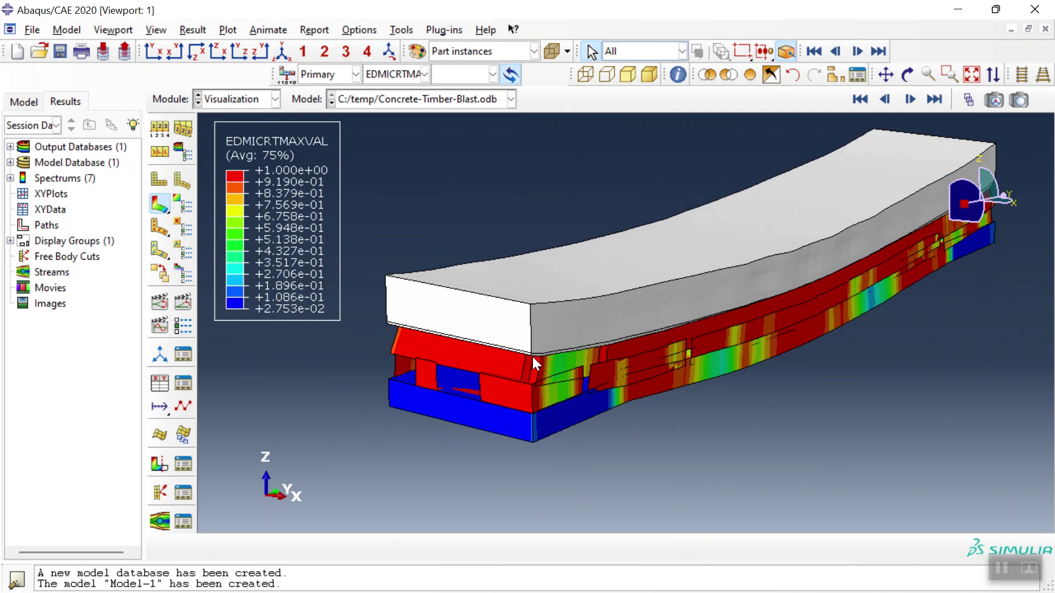
# Step: Plot the Mises stress and isolate the thin epoxy layer between the concrete slab and the upper timber layer
pyautogui.click(388, 77)
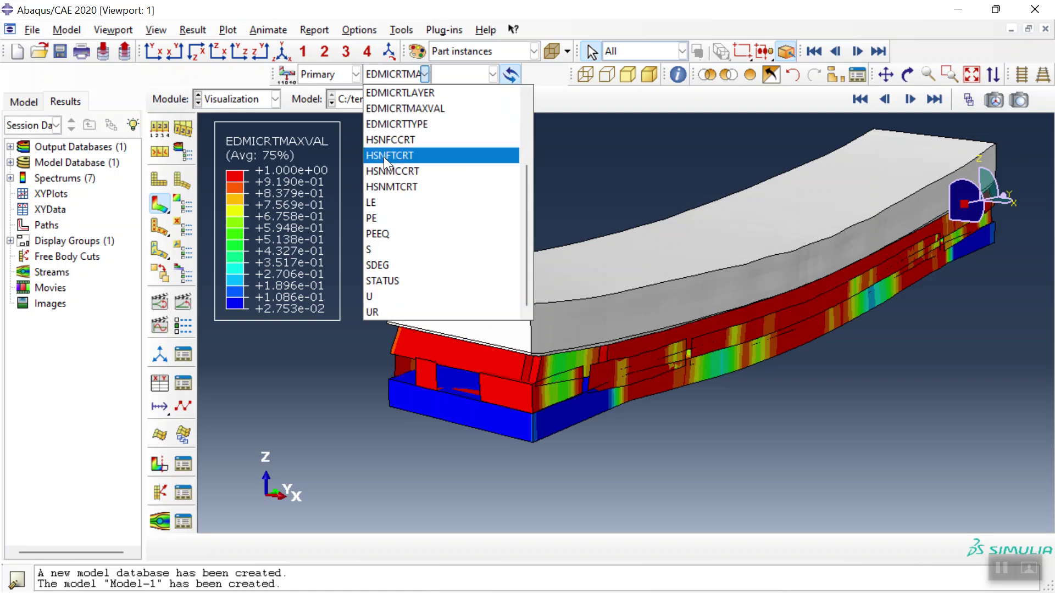
pyautogui.click(390, 246)
pyautogui.click(707, 74)
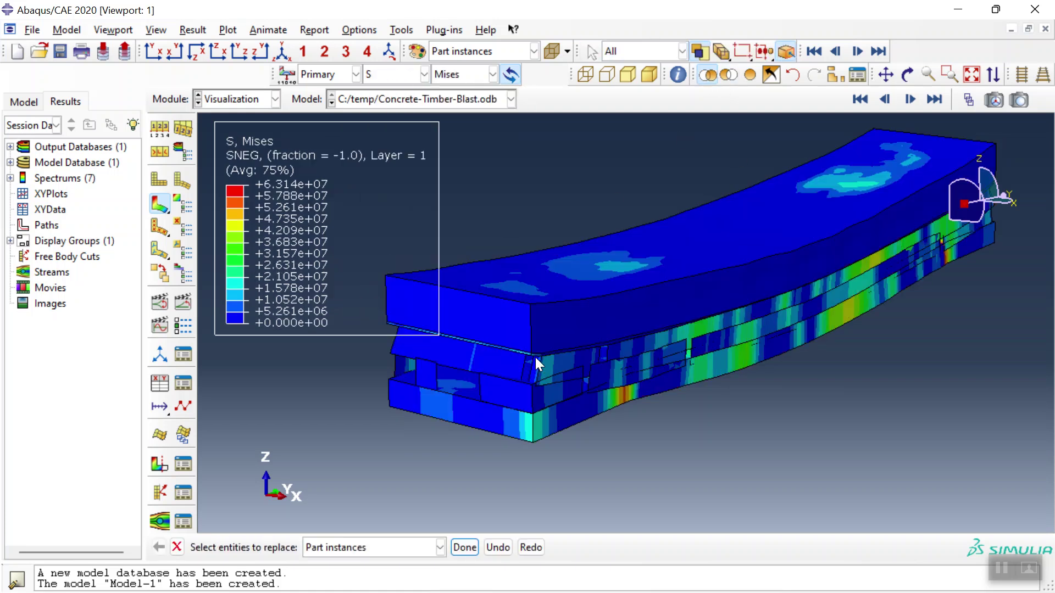
pyautogui.scroll(5, 538, 362)
pyautogui.click(536, 347)
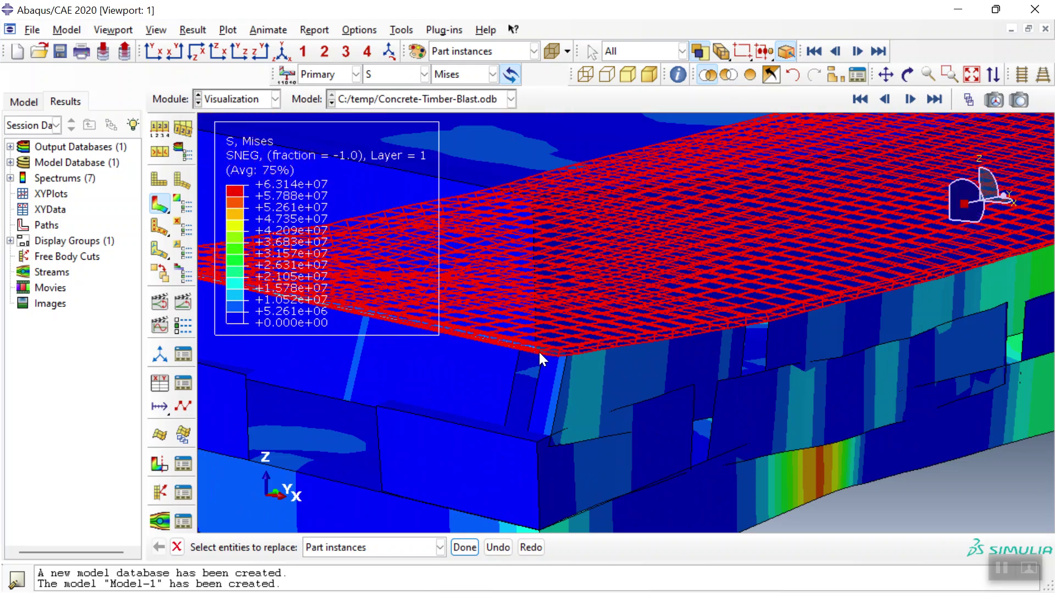
pyautogui.middleClick(538, 352)
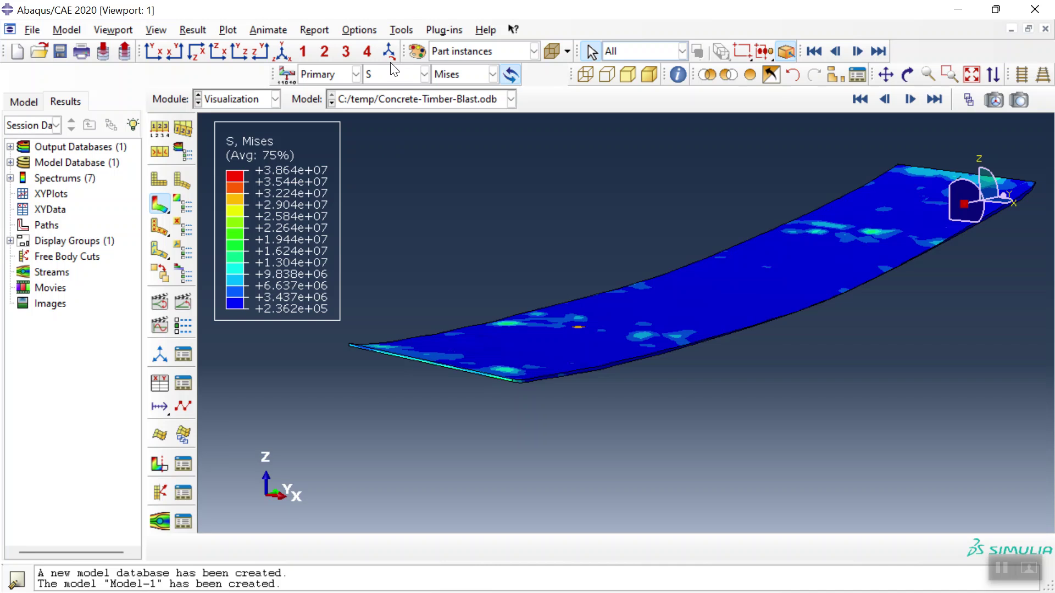
# Step: Display the PEEQ contours on the isolated epoxy layer, followed by the displacement magnitude U contours
pyautogui.click(392, 75)
pyautogui.click(398, 231)
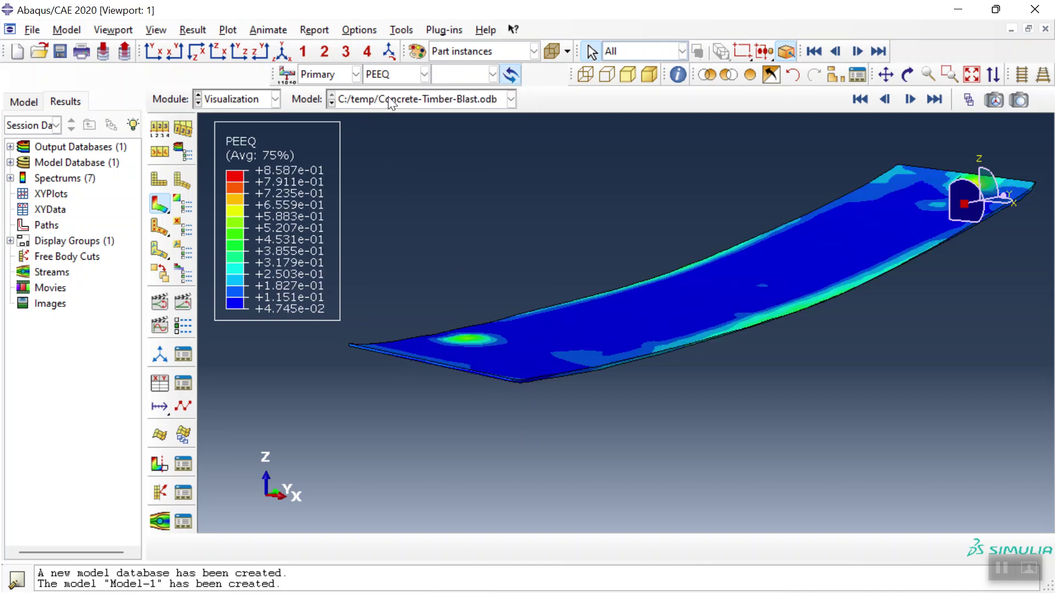
pyautogui.click(392, 75)
pyautogui.click(411, 292)
pyautogui.scroll(-2, 434, 409)
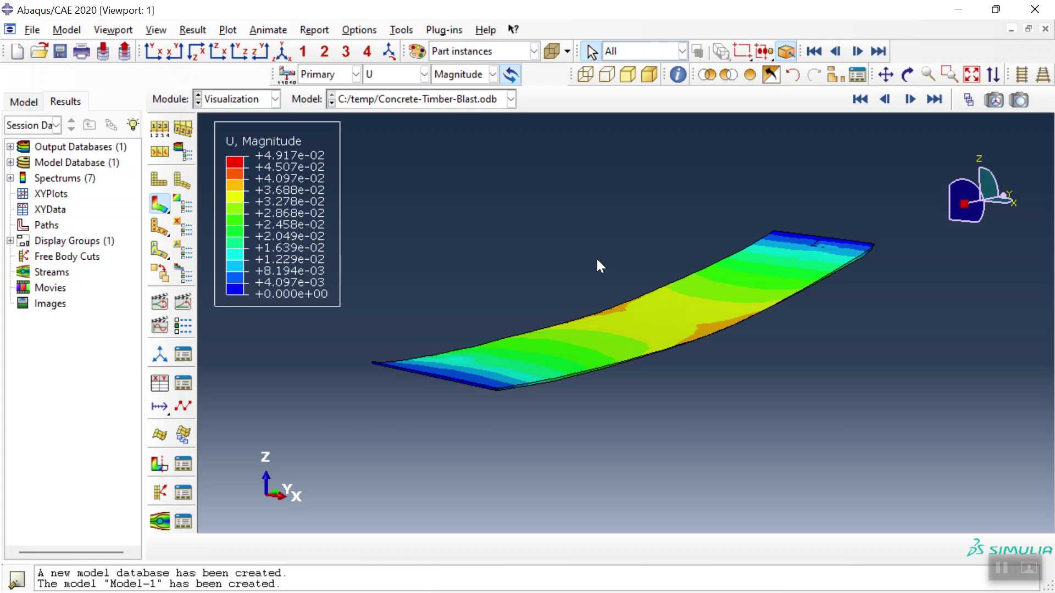
# Step: Switch to Microsoft Edge and look through the abaqusfem.com home page to the cross-laminated timber-concrete composite post
pyautogui.press('super')
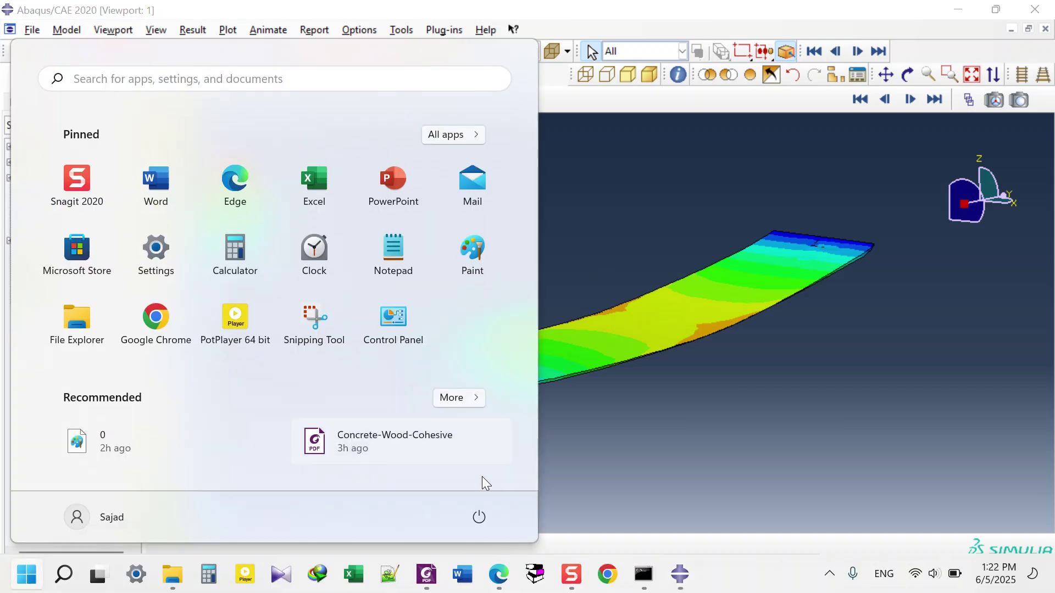
pyautogui.click(504, 570)
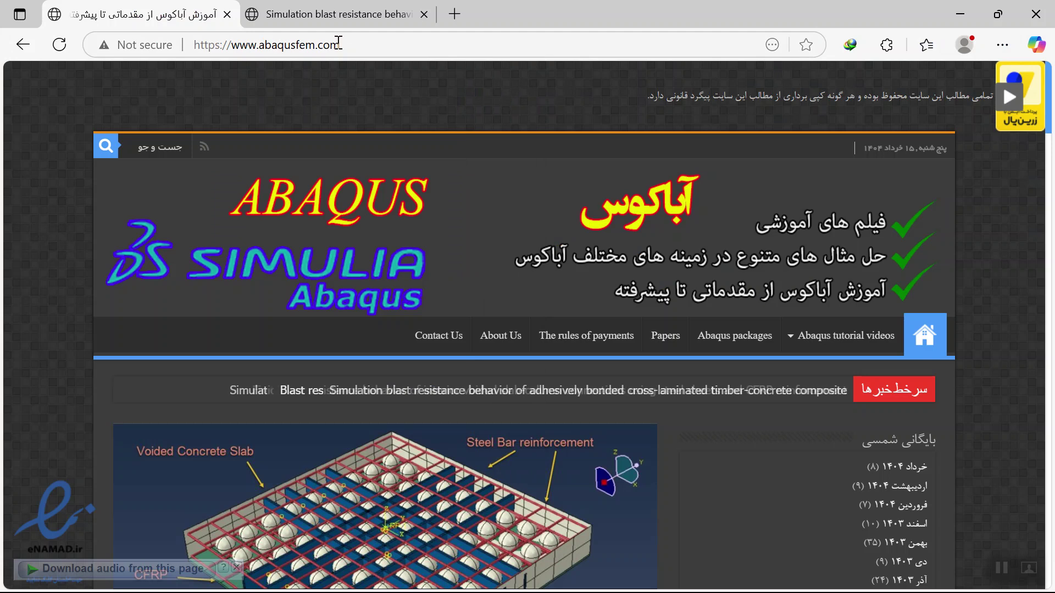
pyautogui.scroll(-12, 363, 88)
pyautogui.scroll(4, 308, 224)
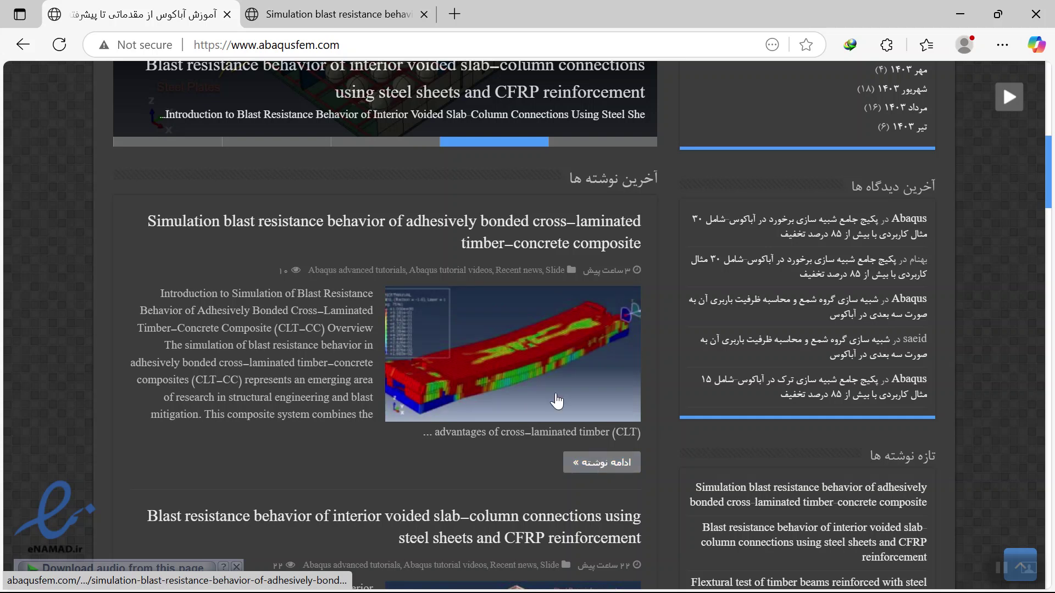
# Step: Show the blast resistance article's tab and read its sections on composite system characteristics and blast resistance considerations
pyautogui.scroll(-6, 282, 235)
pyautogui.scroll(-3, 281, 236)
pyautogui.scroll(3, 269, 236)
pyautogui.scroll(-5, 259, 237)
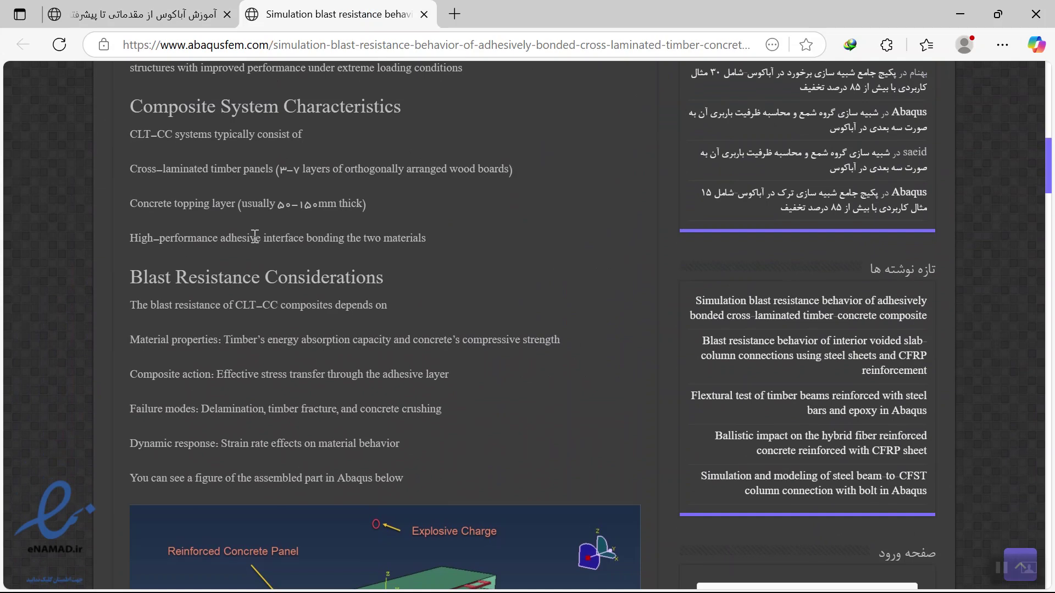
pyautogui.scroll(3, 255, 237)
pyautogui.scroll(-6, 294, 272)
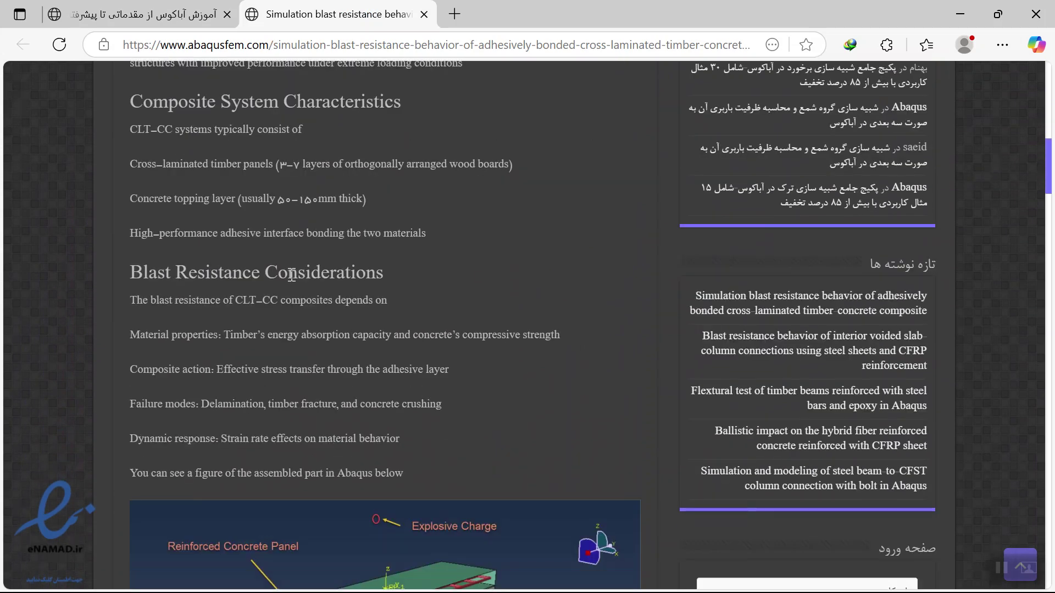
# Step: Review the article's assembled beam figure, simulation challenges, applications, CONWEP description and first result figures
pyautogui.scroll(-4, 301, 272)
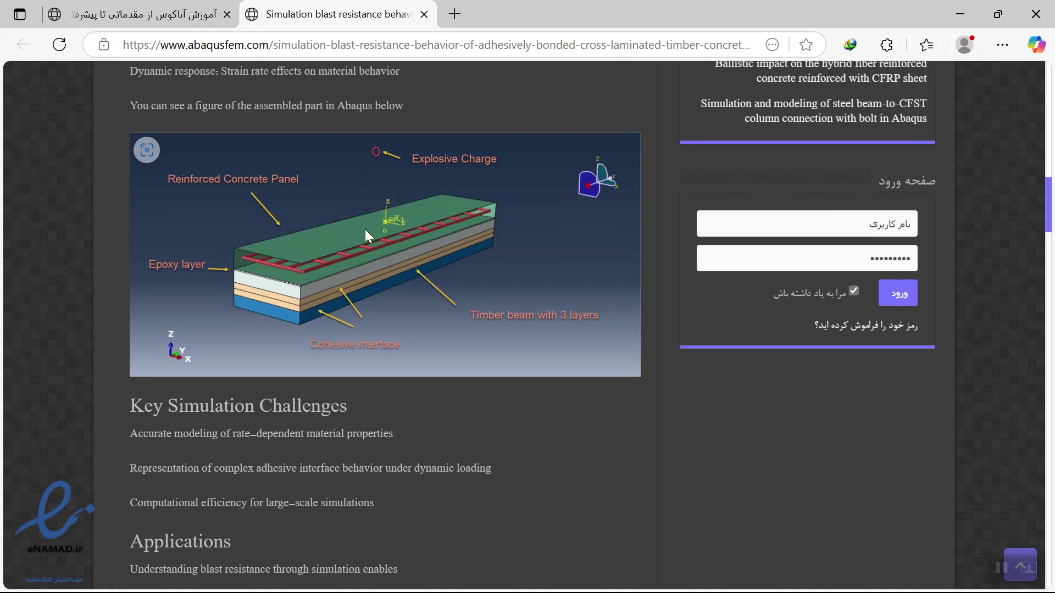
pyautogui.scroll(-6, 368, 253)
pyautogui.scroll(3, 324, 246)
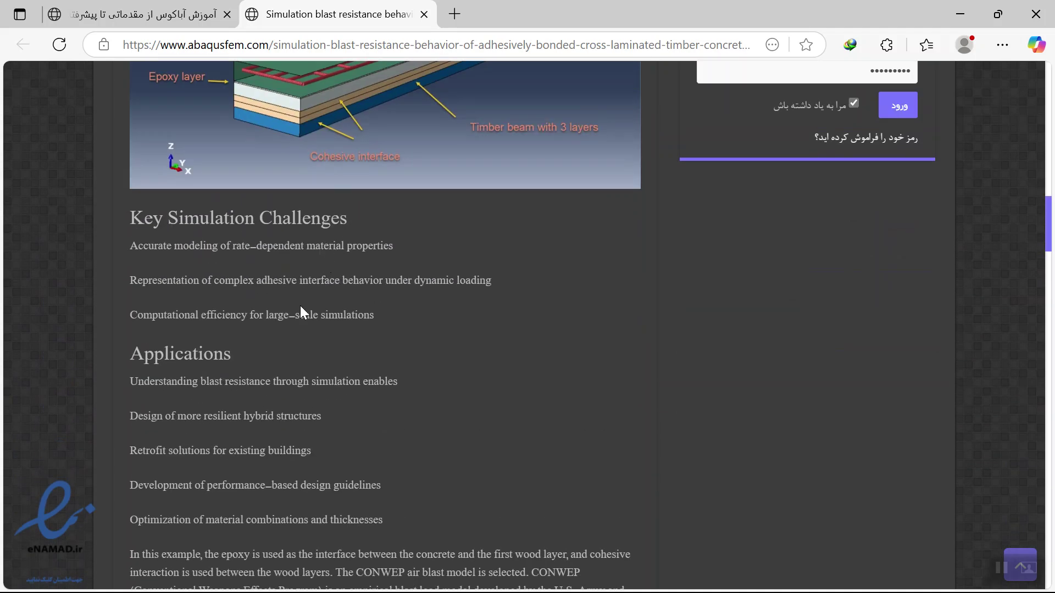
pyautogui.scroll(-6, 325, 275)
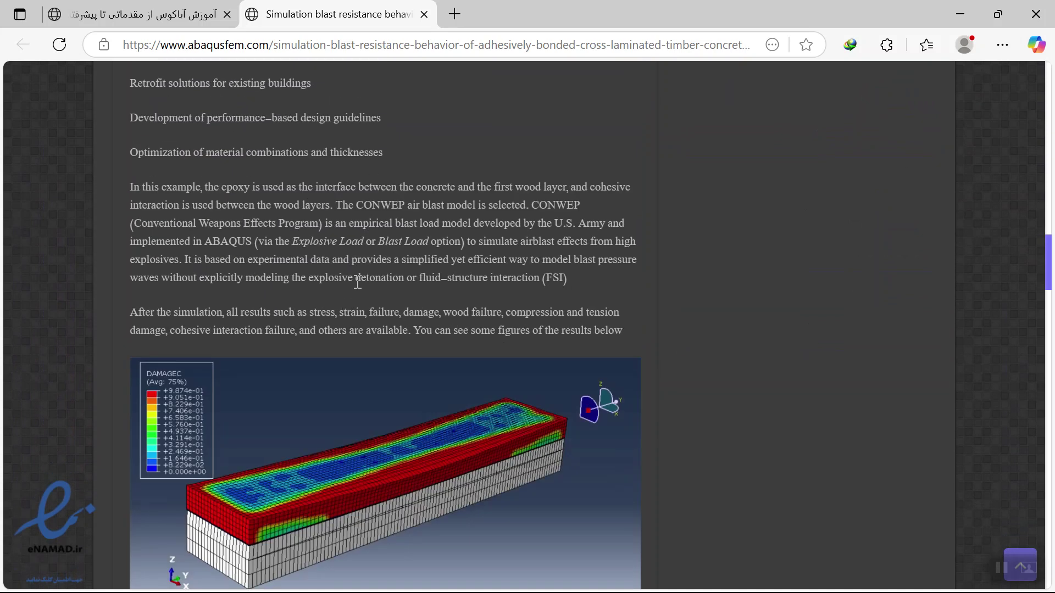
pyautogui.scroll(-9, 358, 283)
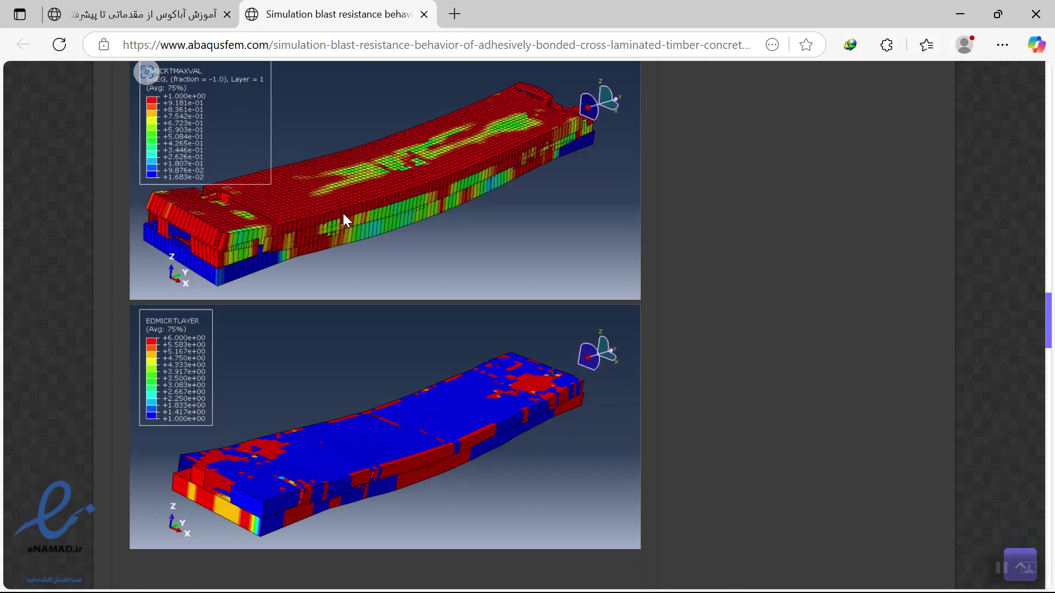
# Step: Go to the article's purchase information and highlight the price of the simulation files and the contact e-mail address
pyautogui.scroll(-15, 344, 215)
pyautogui.scroll(-1, 344, 215)
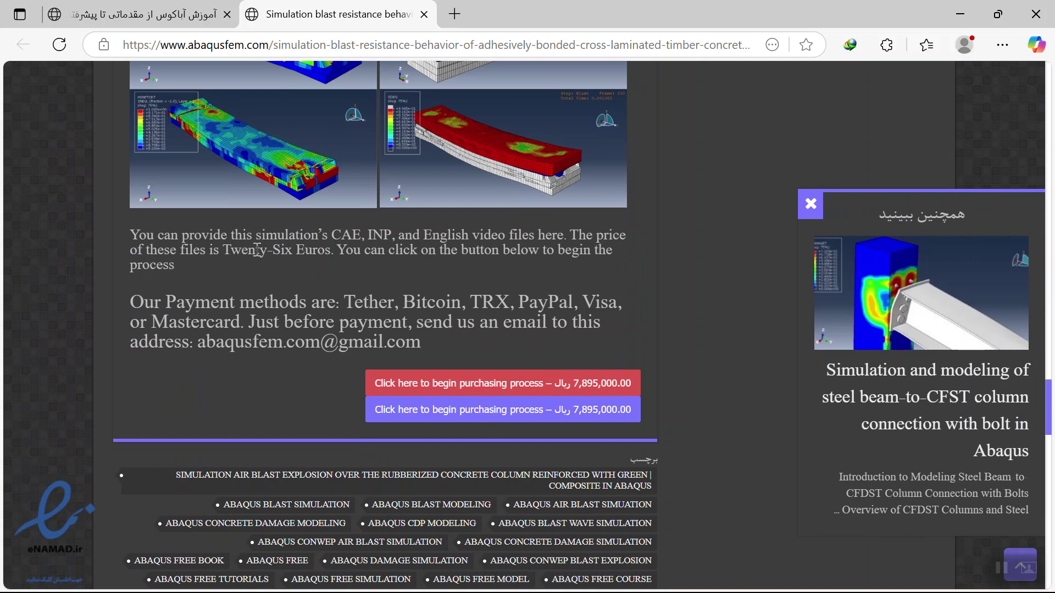
pyautogui.moveTo(228, 238); pyautogui.dragTo(278, 254)
pyautogui.click(271, 286)
pyautogui.moveTo(422, 348); pyautogui.dragTo(198, 346)
# Step: Return to the DAMAGEC and EDMICRTMAXVAL result figures in the article
pyautogui.scroll(3, 336, 322)
pyautogui.scroll(10, 366, 319)
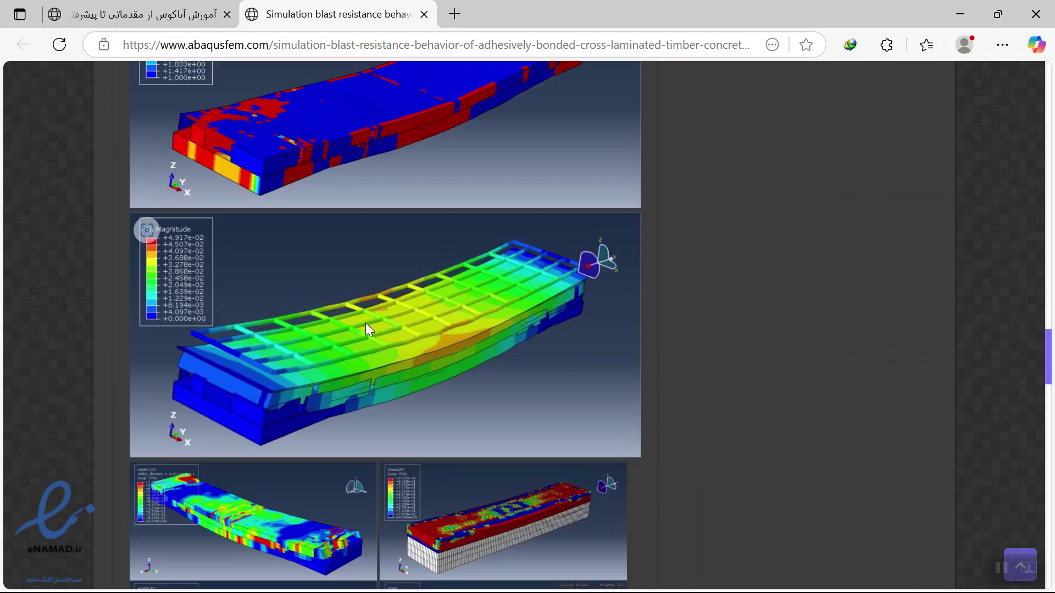
pyautogui.scroll(6, 364, 326)
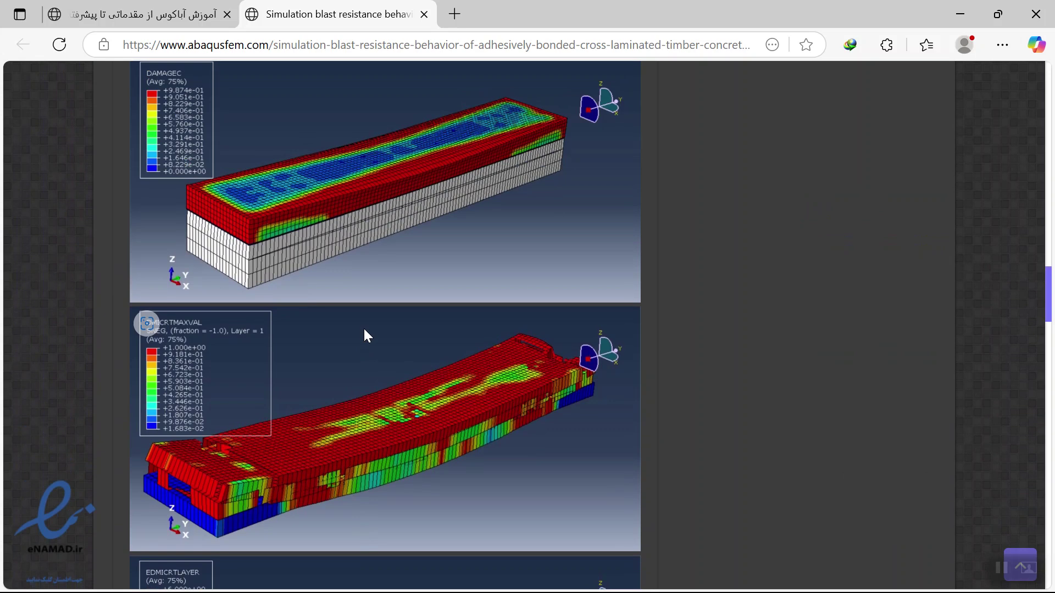